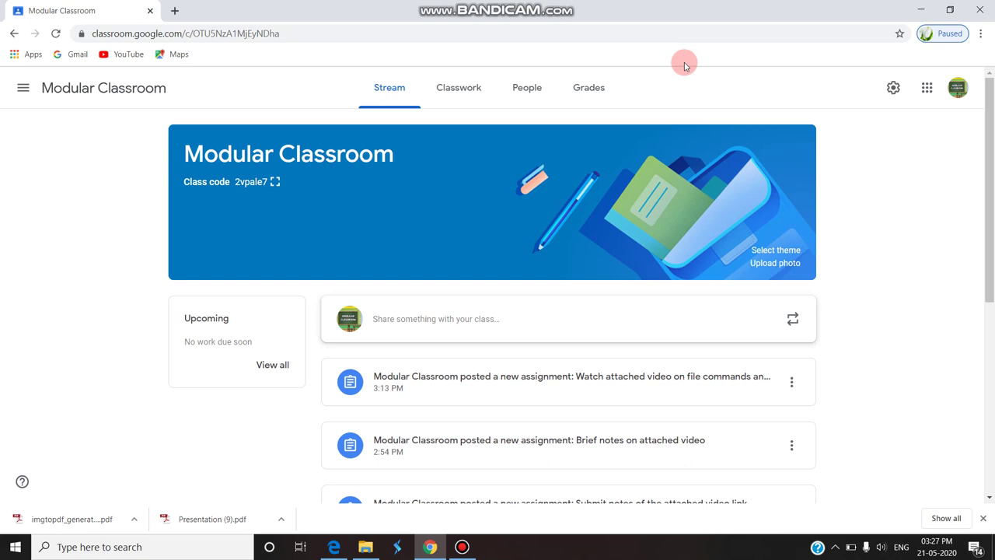
Start a new assignment from Classwork titled 'Watch video attached and write short notes on that'.
click(459, 86)
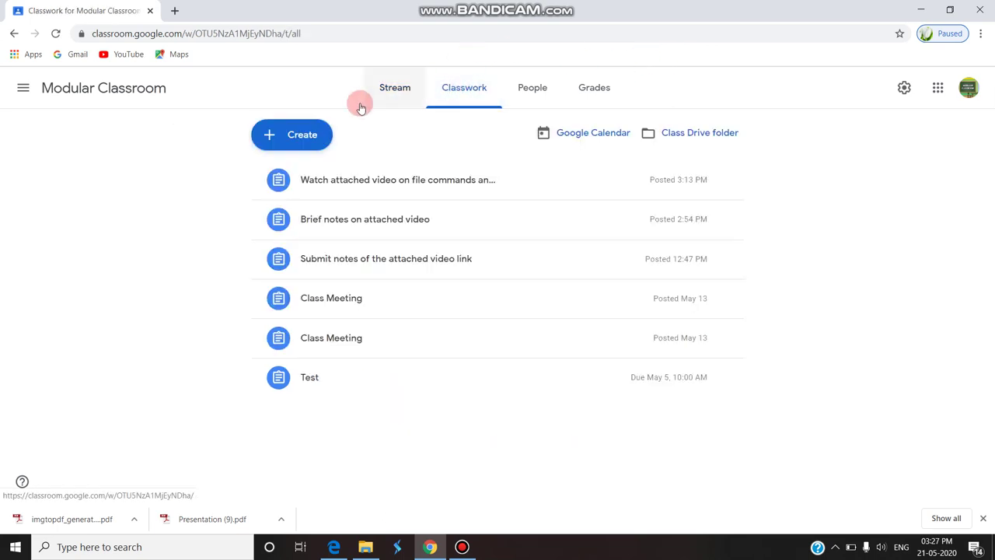
click(289, 137)
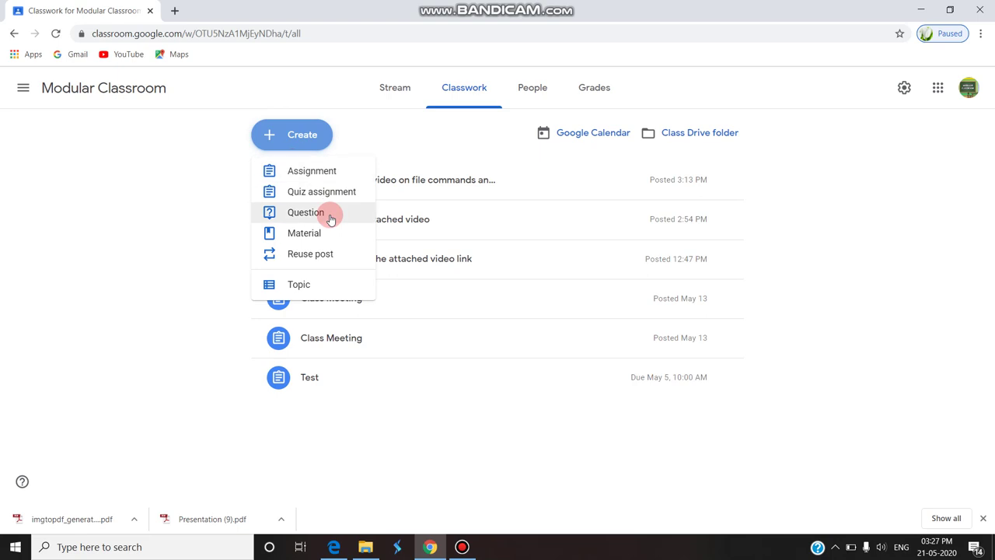
click(329, 171)
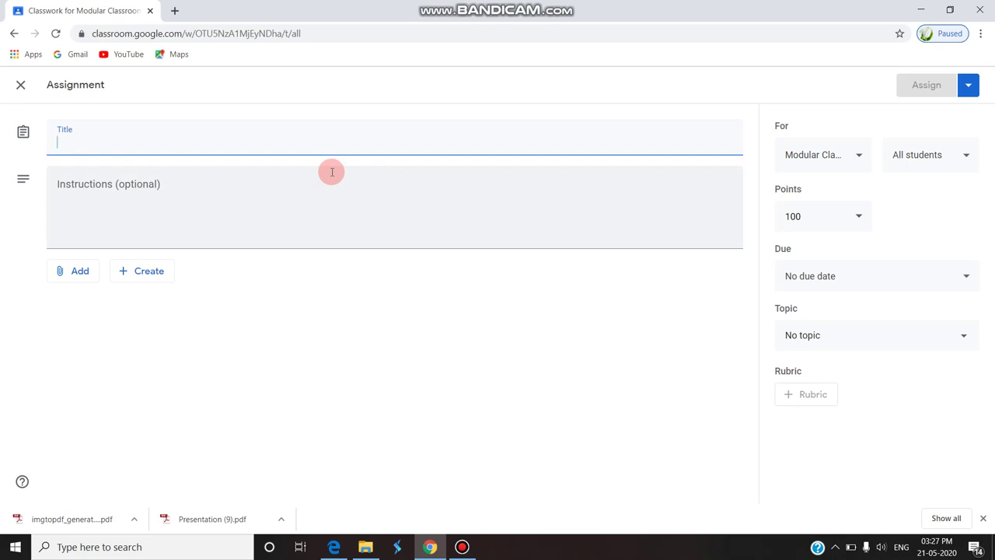
text(Watch)
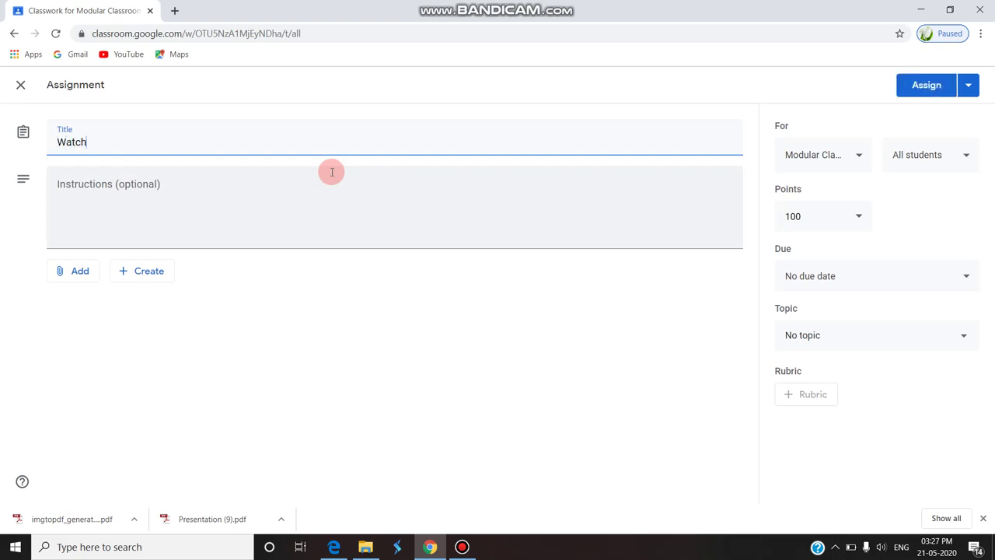
text( videpoo attached and w)
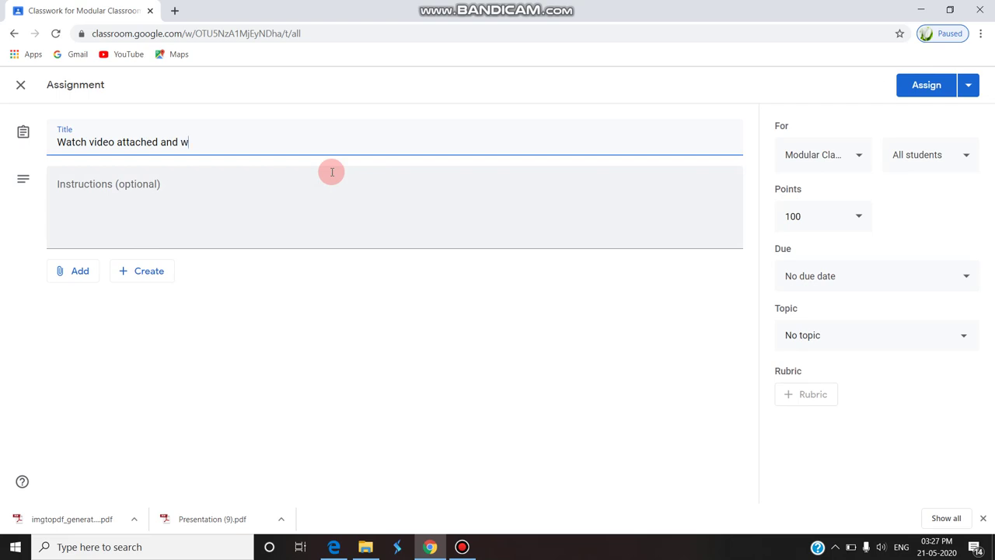
text(rite short notes on that)
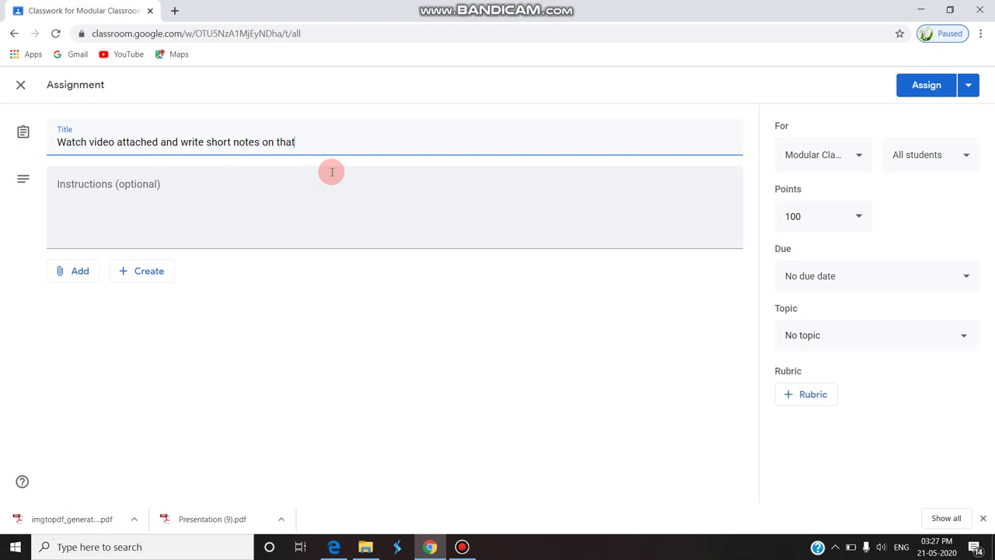
Enter the instructions 'do properly by looking at the rubric splitup'.
click(332, 172)
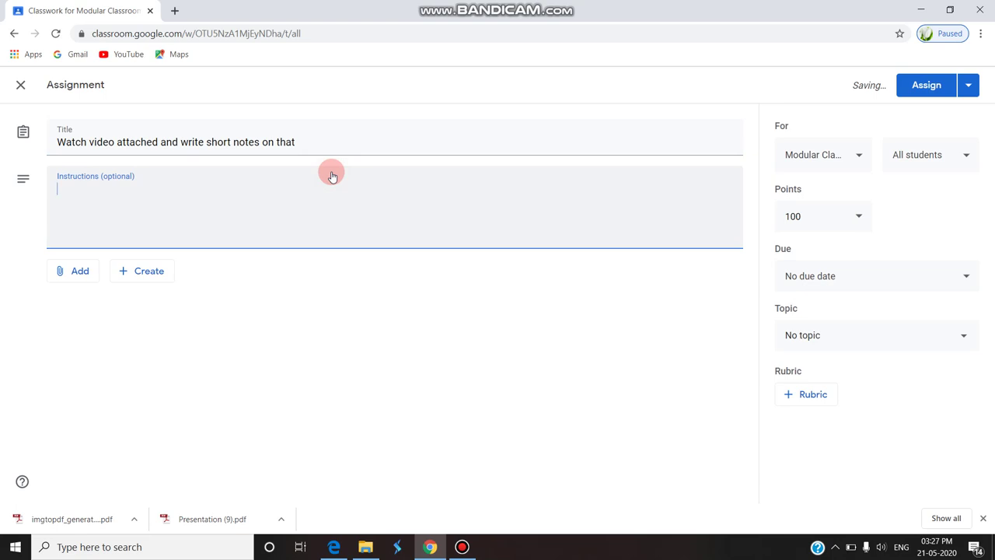
text(do properly by looki)
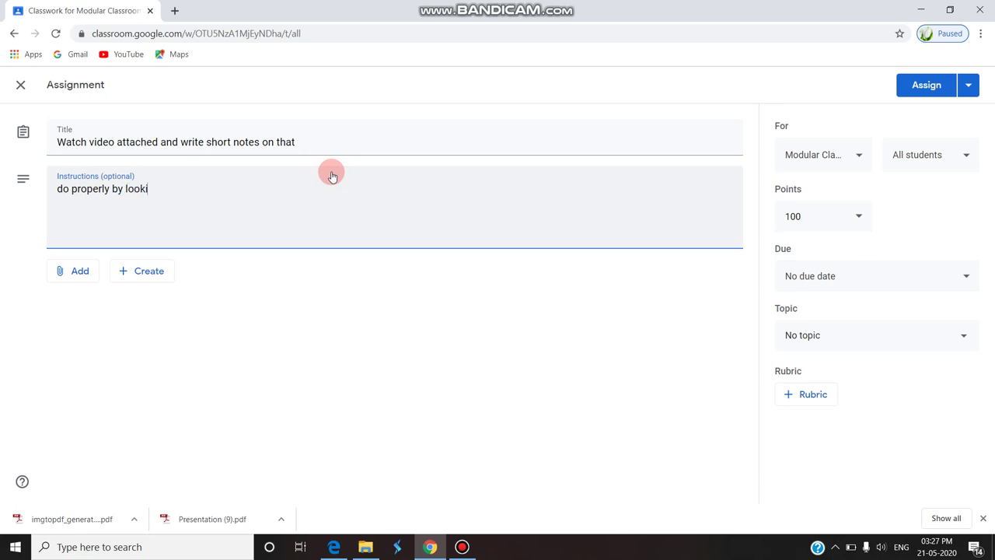
text(ng at the rubric splitup)
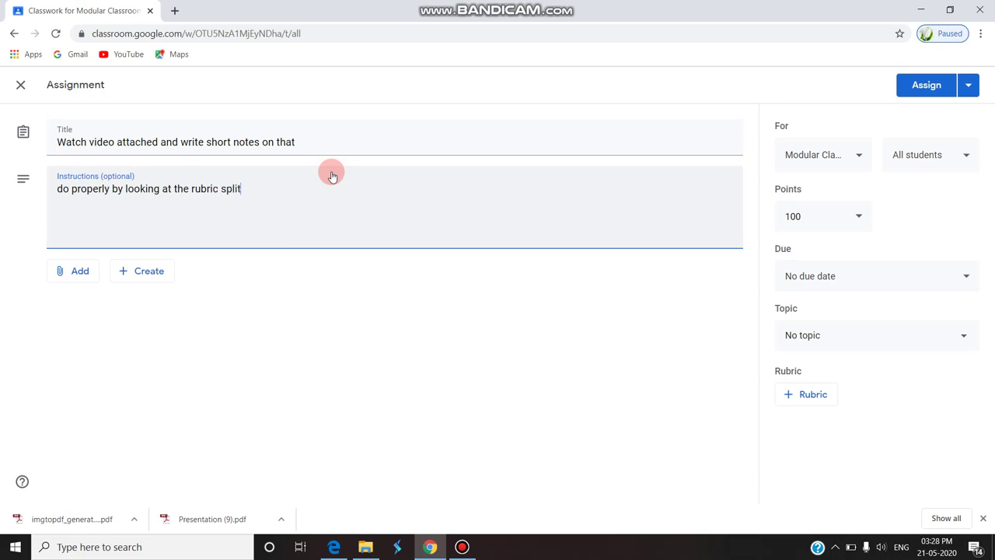
Attach the YouTube video 'File Commands in Linux LINUX Part8', found by searching 'modular classroom linux'.
click(86, 273)
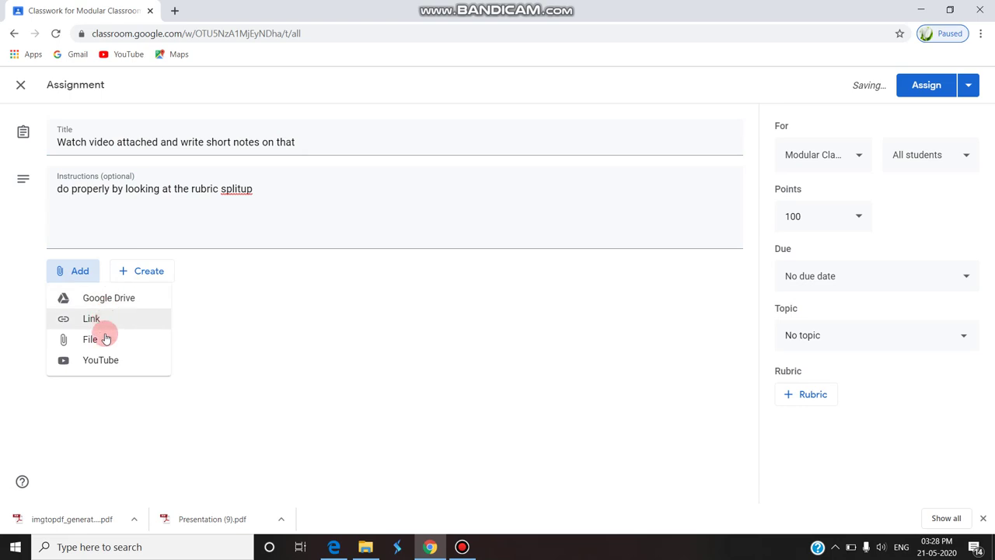
click(107, 359)
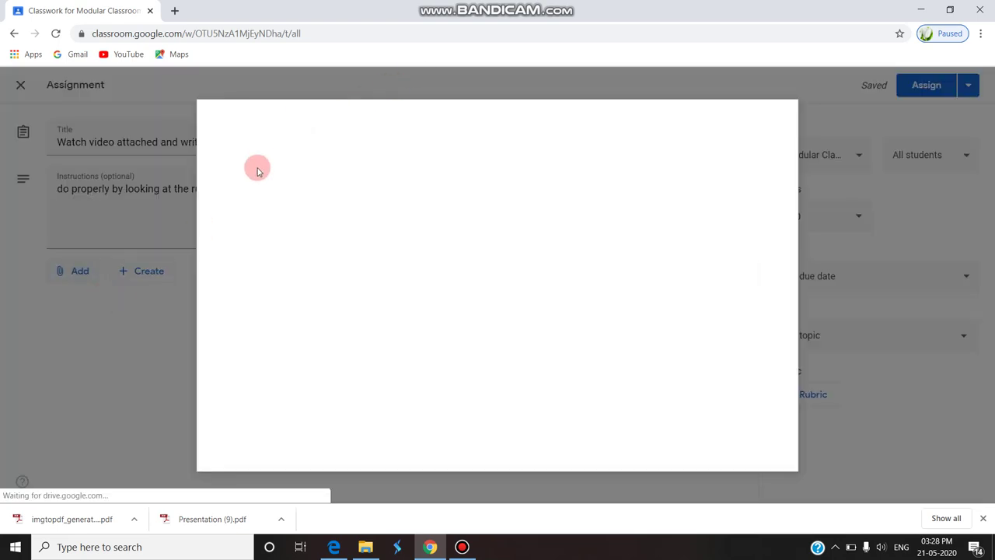
text(modular)
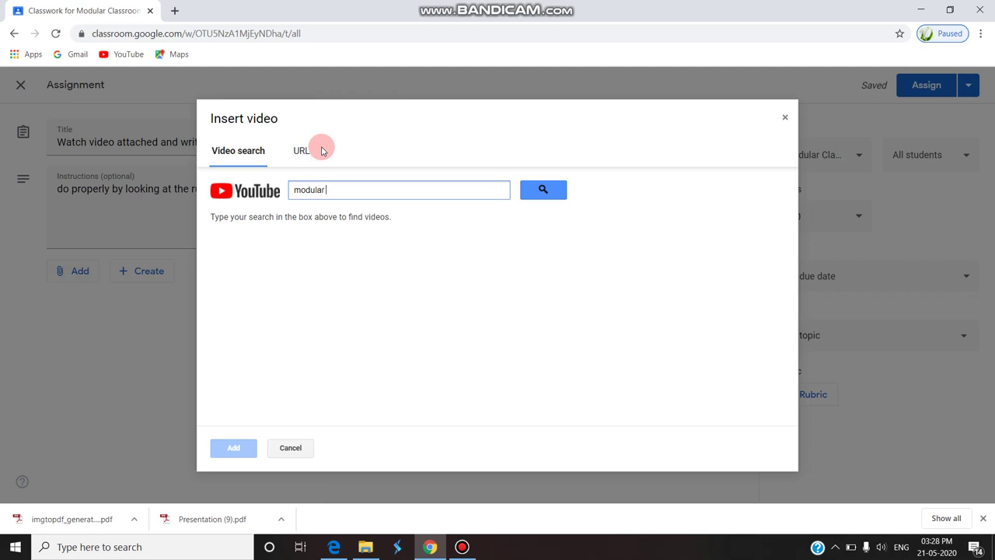
text( classroom linux file)
click(543, 189)
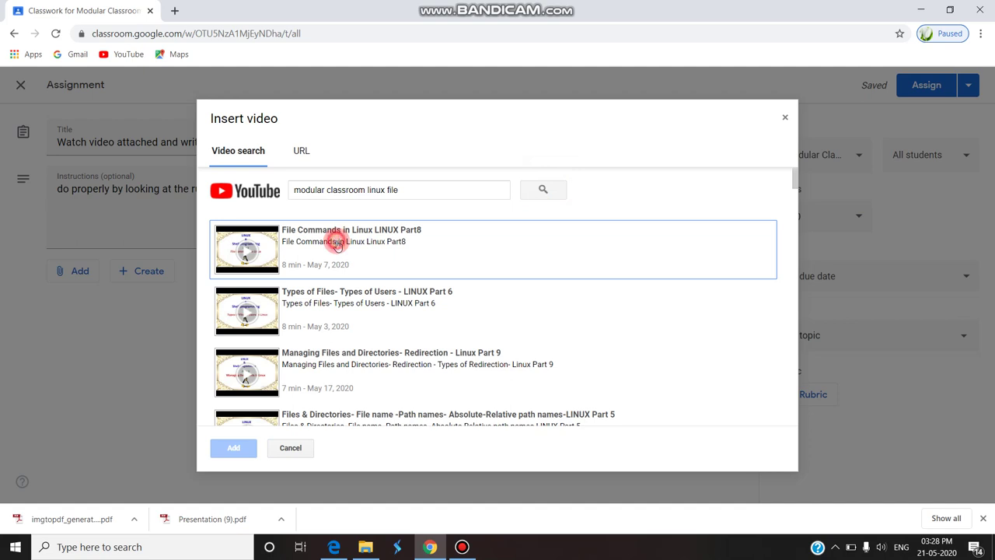
click(336, 245)
click(233, 447)
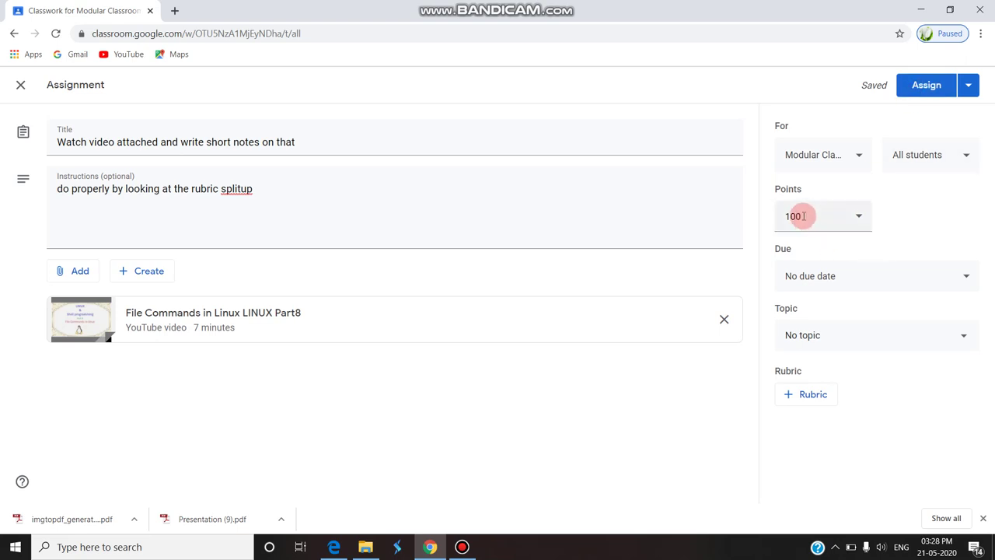
Create a rubric whose first criterion is titled 'Explain syntax of file'.
click(803, 400)
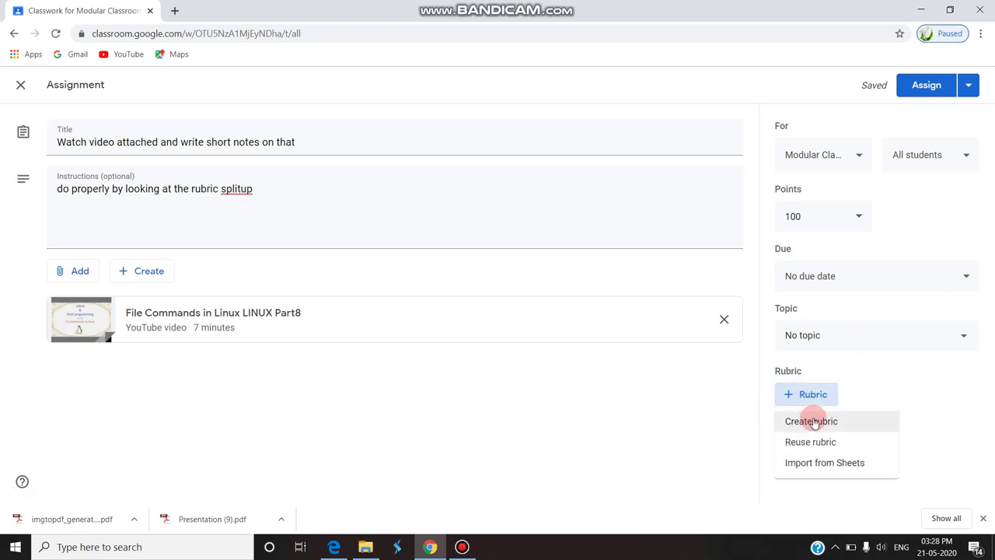
click(811, 417)
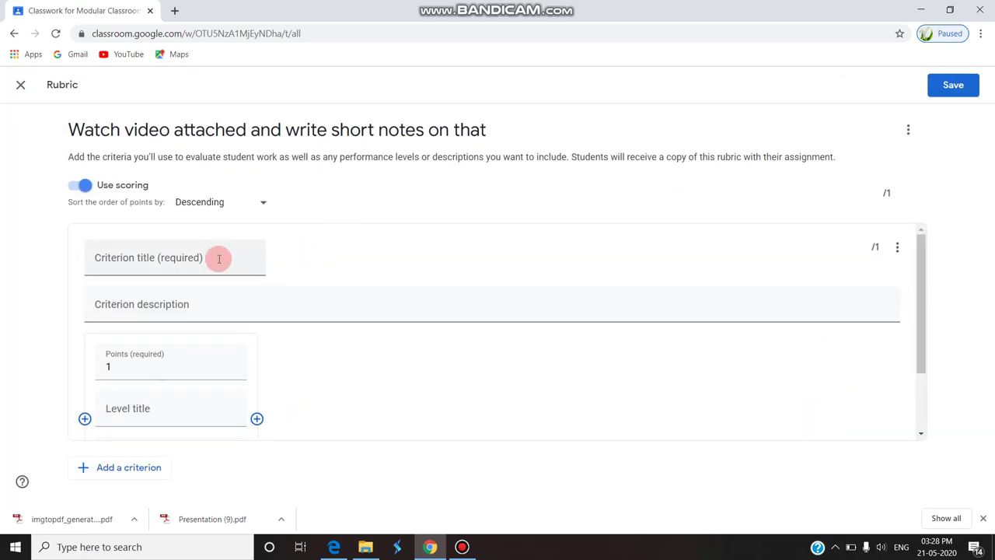
click(158, 266)
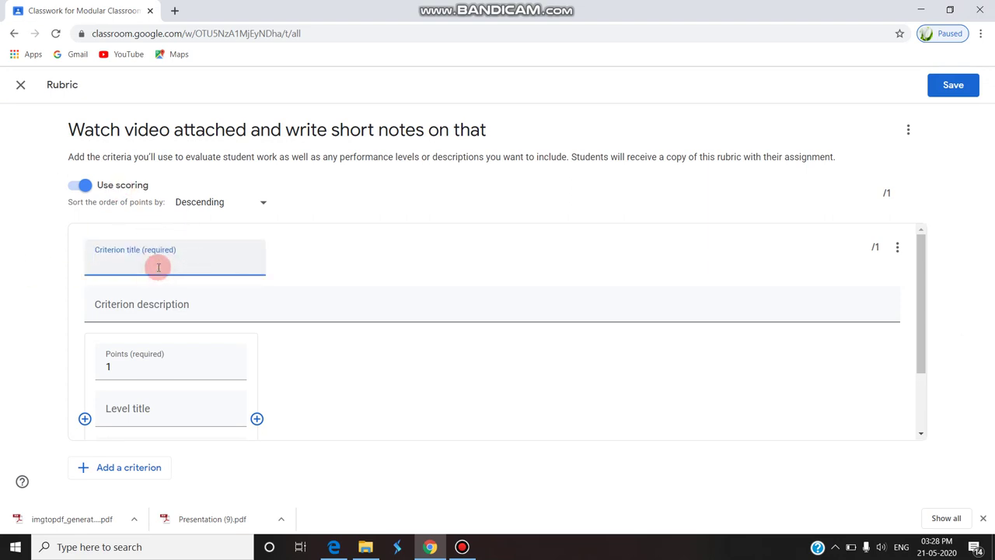
text(Explain syntax of file)
Give the first criterion a 10-point level 'level 1 syntax' described 'give proper syntax'.
click(153, 365)
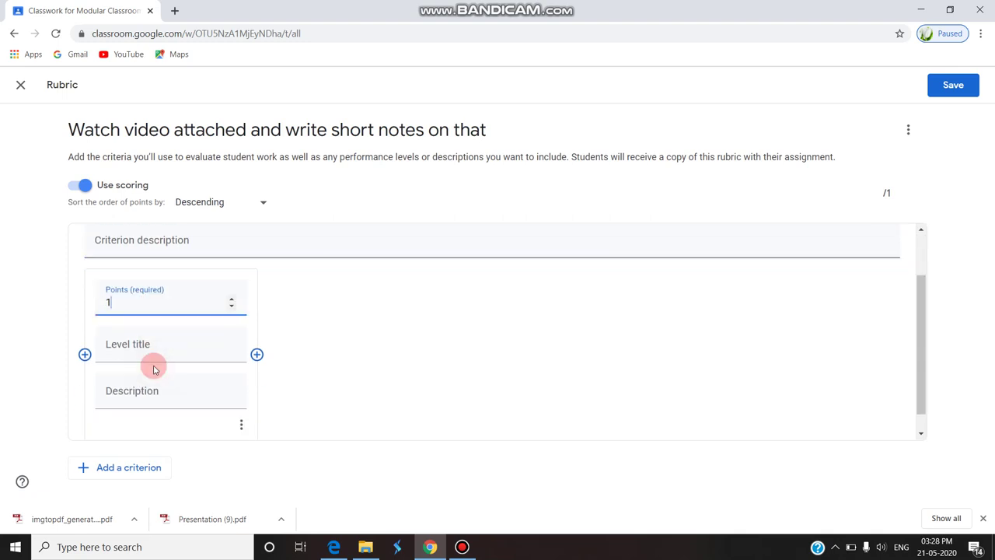
text(0)
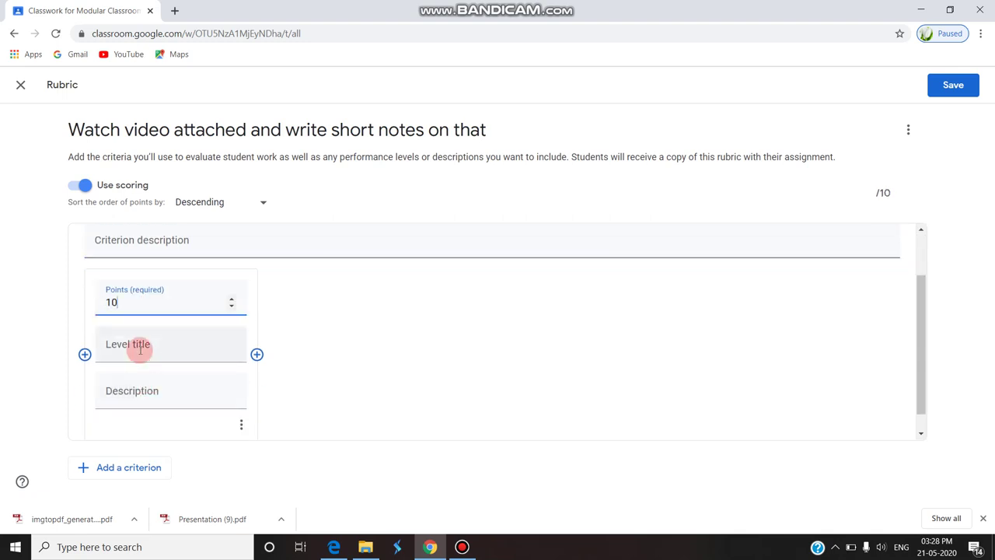
click(140, 349)
text(level)
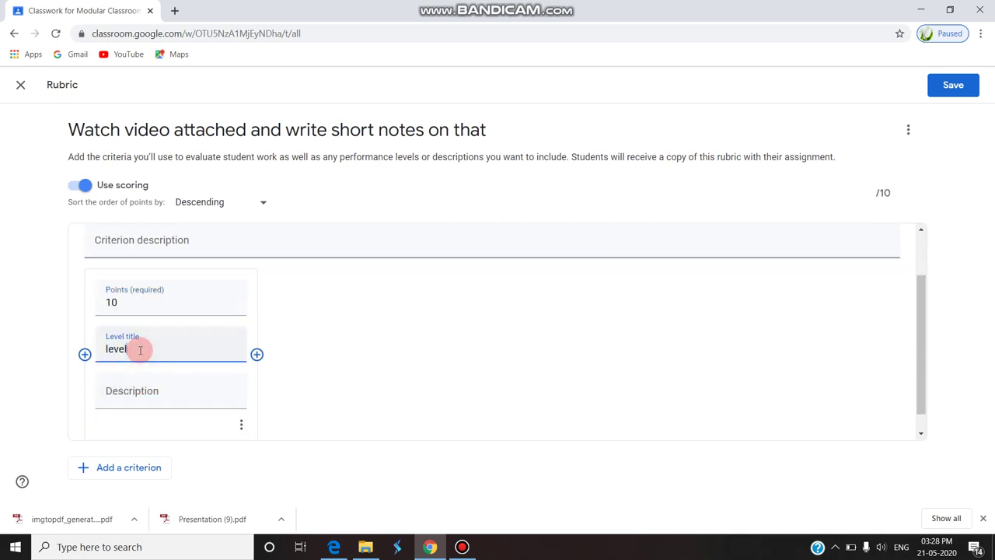
text( 1 syntax)
click(161, 401)
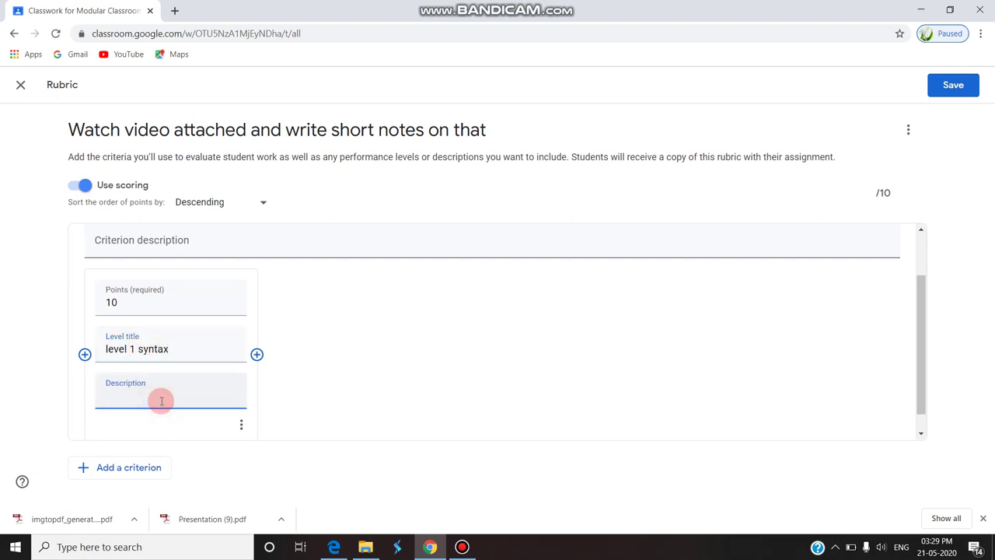
text(give proper syntax)
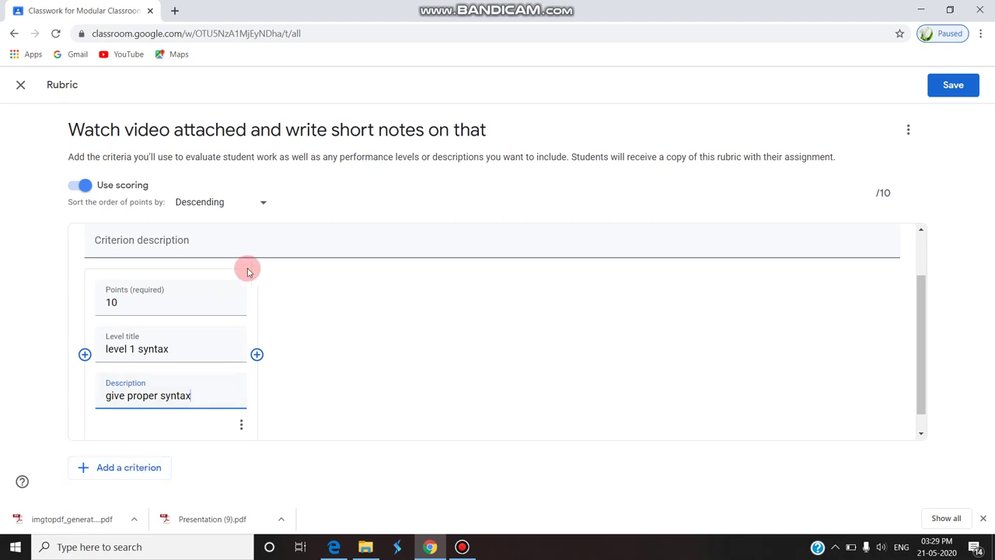
Add a second criterion, retitling it from 'Explain file example' to start with 'Give' and include 'commands'.
click(146, 465)
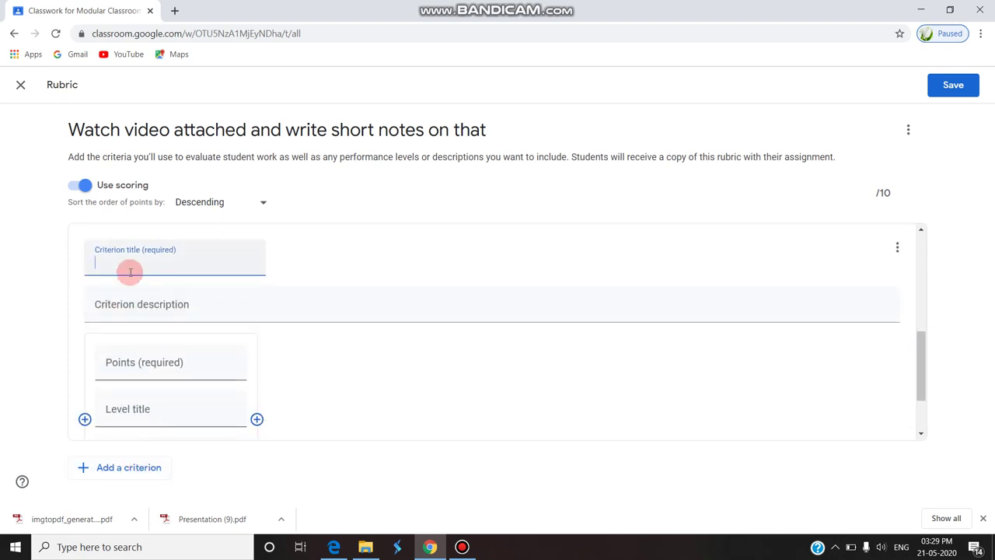
text(Explain file example)
double_click(131, 263)
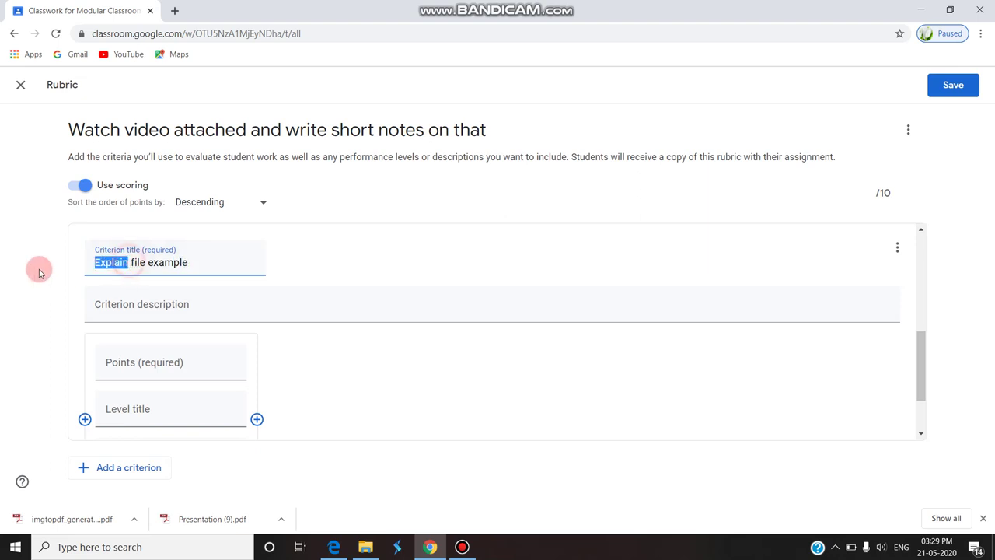
text(Give)
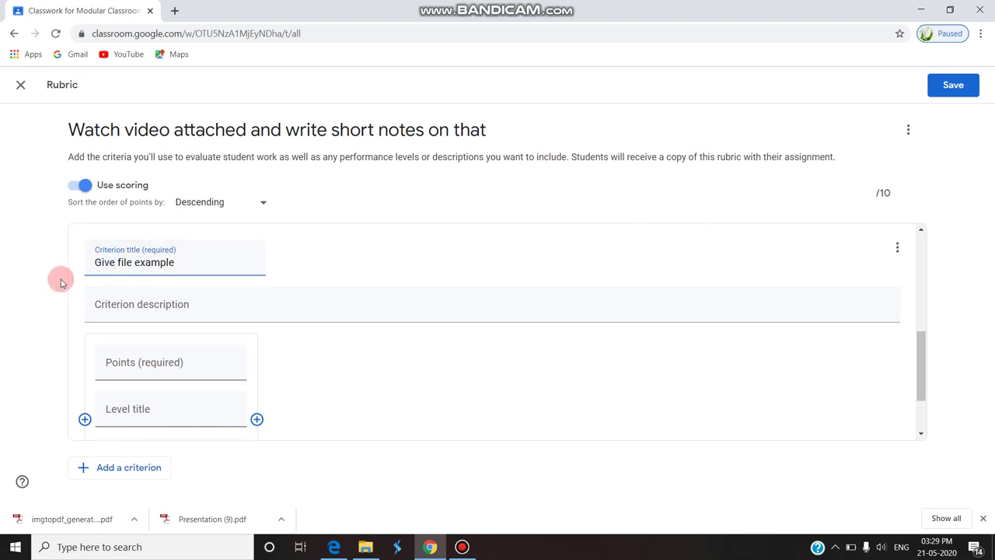
click(134, 263)
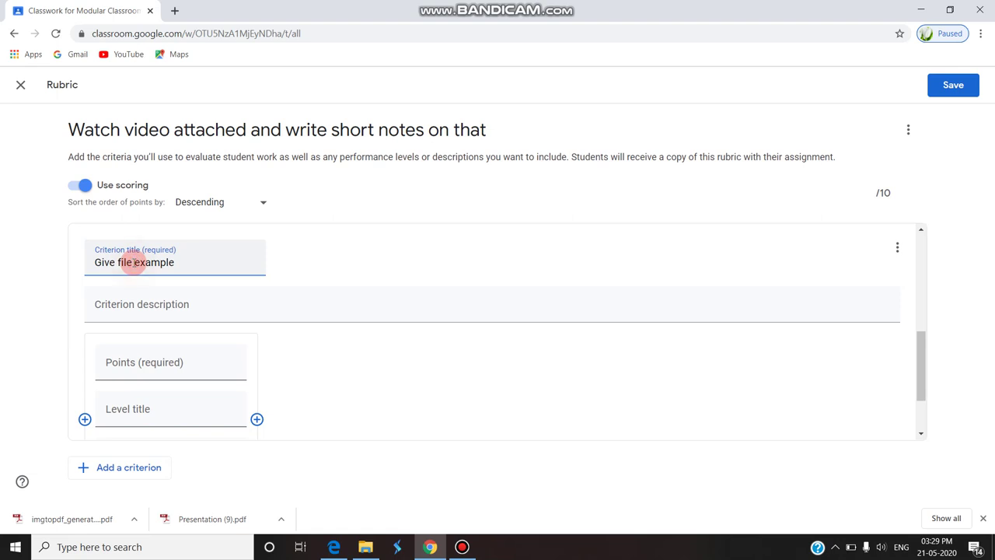
text(commands)
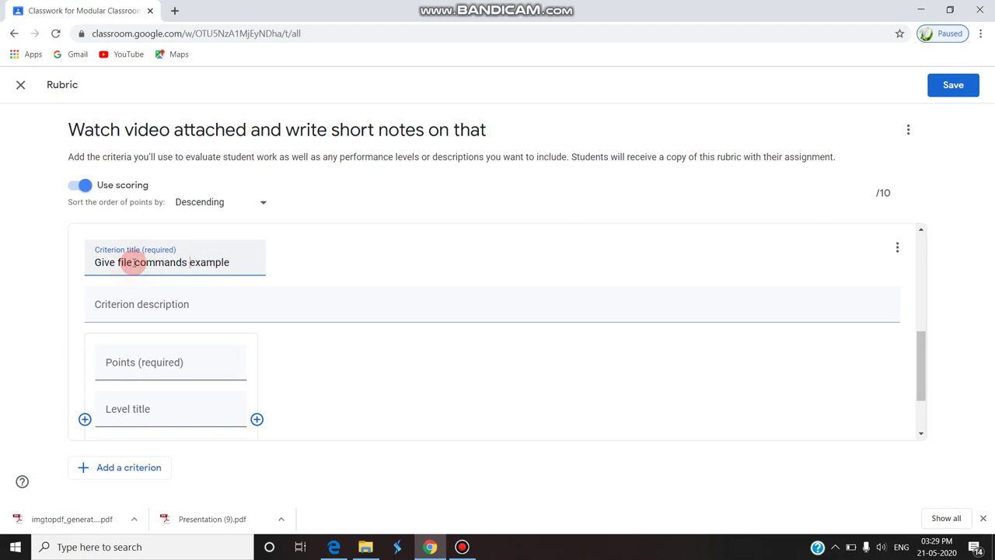
Give the second criterion a 10-point 'level 2' level described 'give example', and save the rubric.
click(145, 301)
click(171, 410)
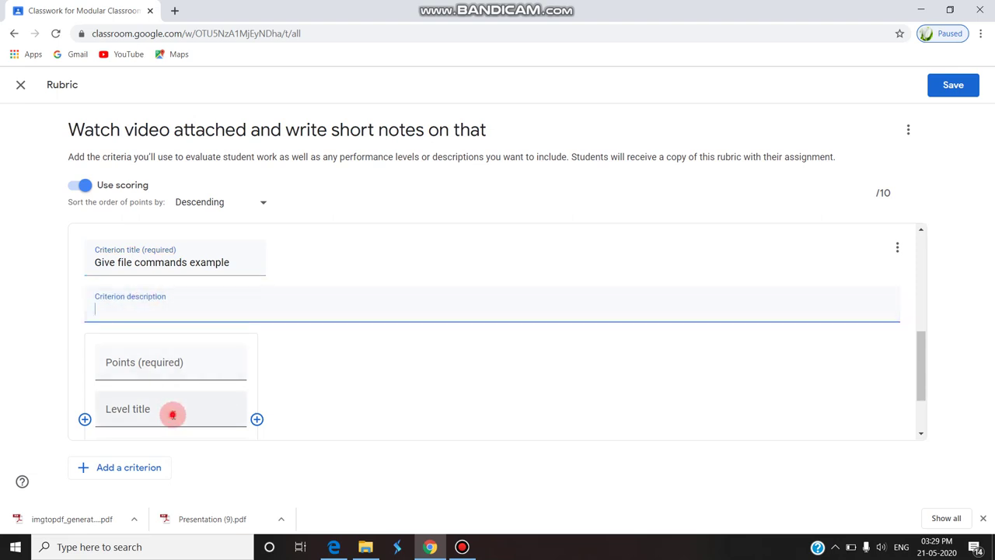
text(level 2)
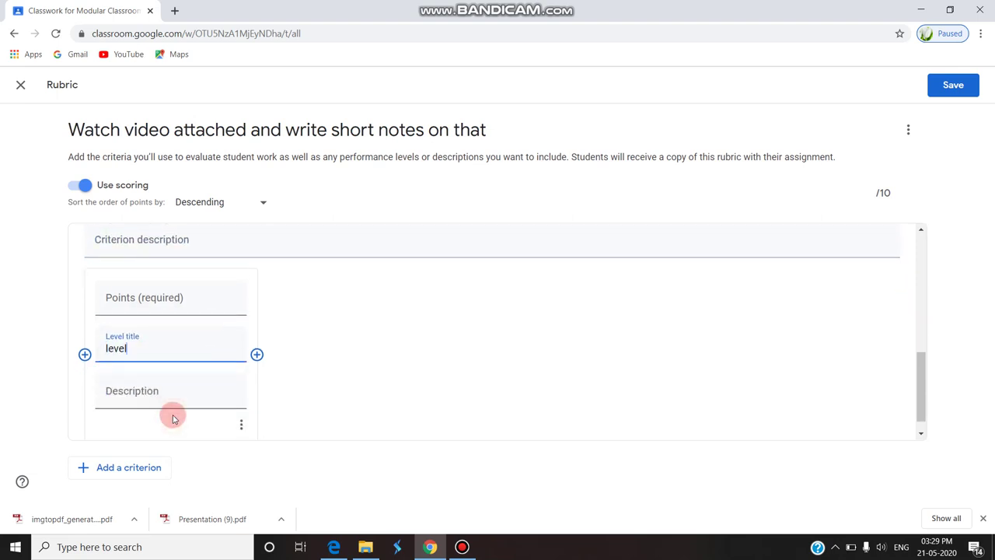
click(201, 295)
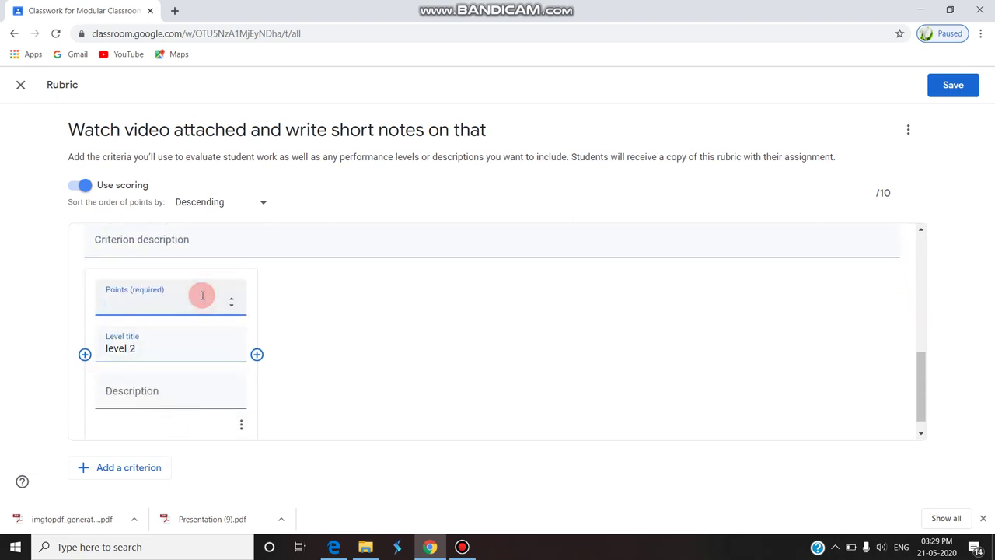
text(10)
click(199, 393)
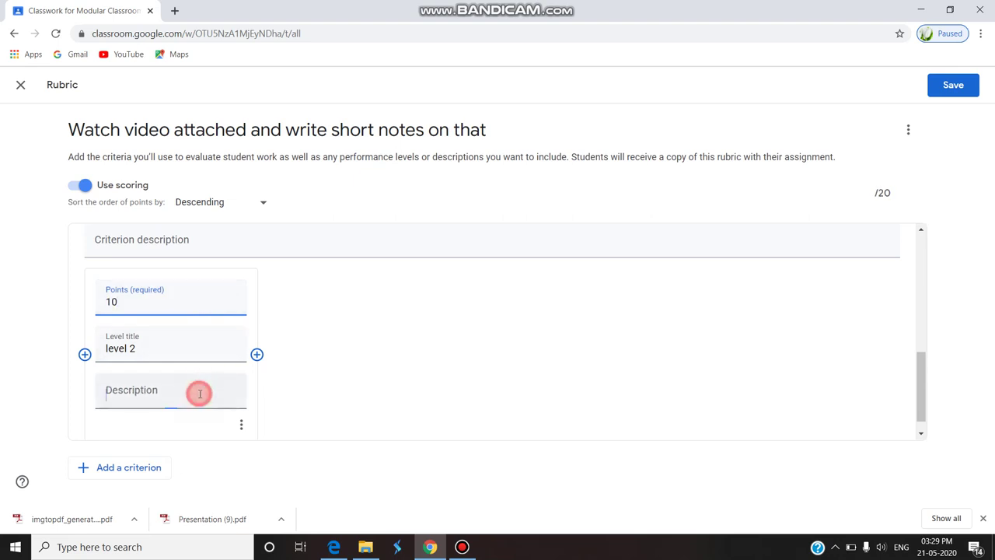
text(give )
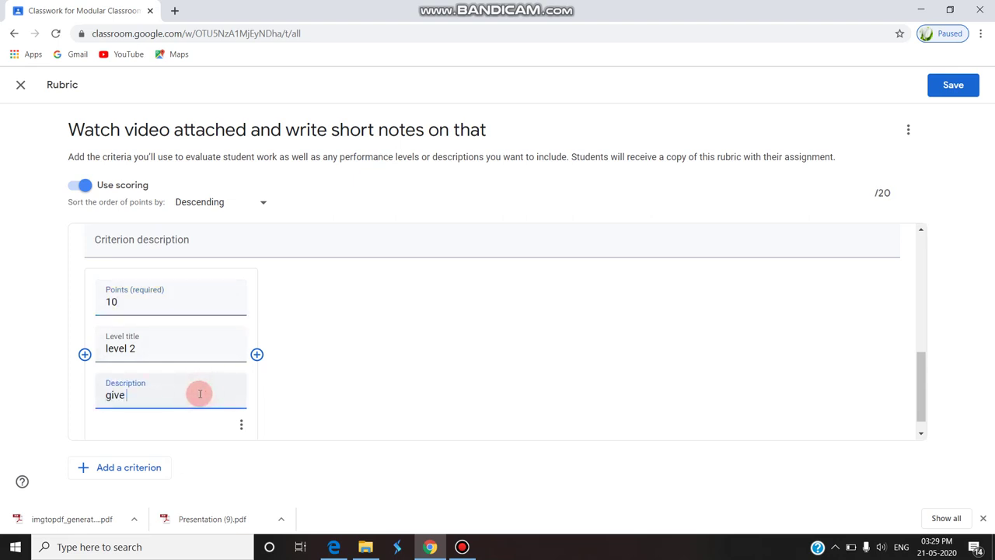
text(example)
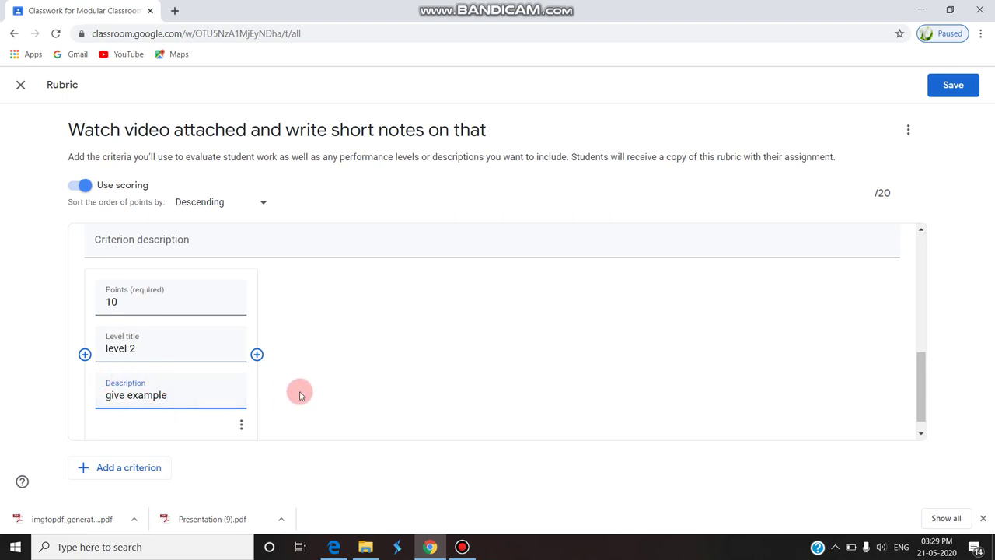
click(954, 88)
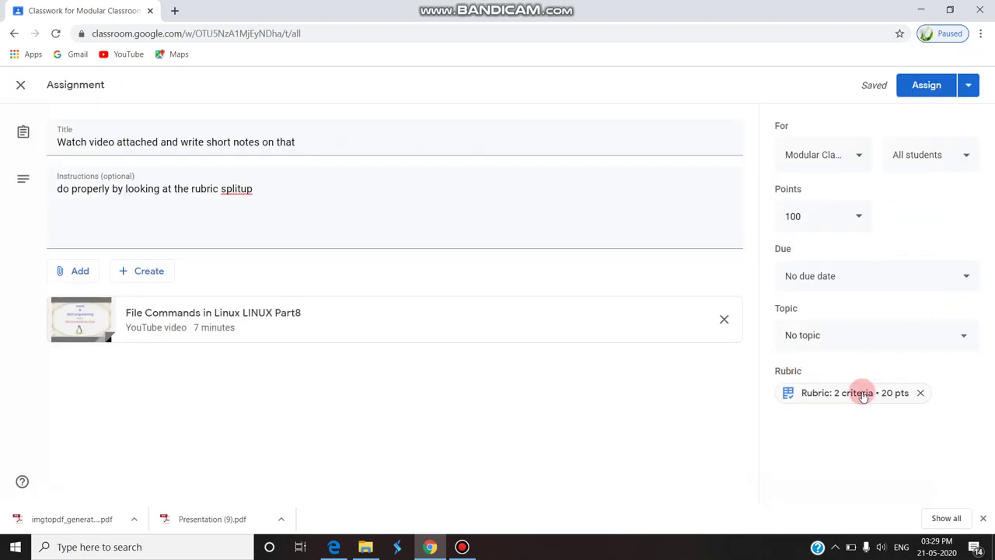
Review the attached rubric and points setting, then post the assignment to the class.
click(863, 394)
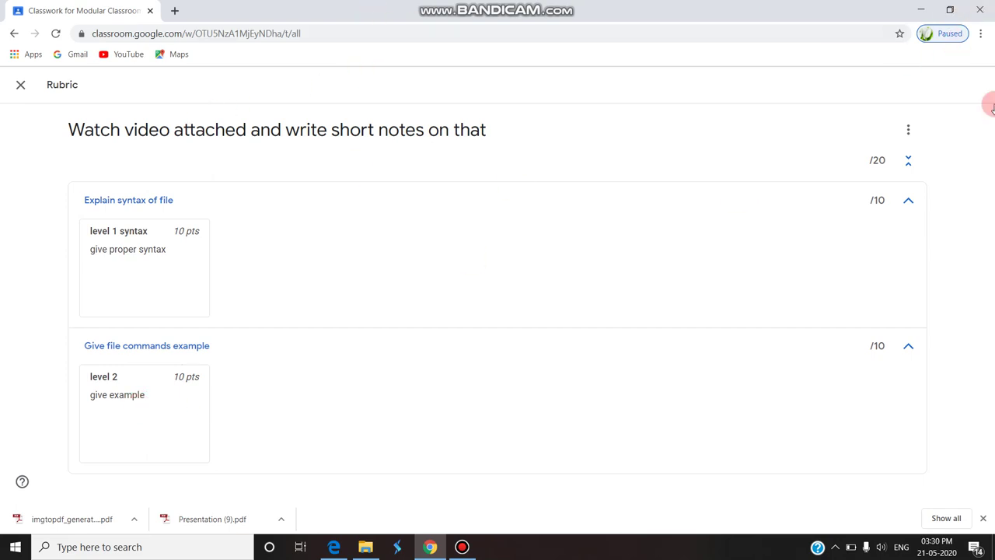
click(19, 87)
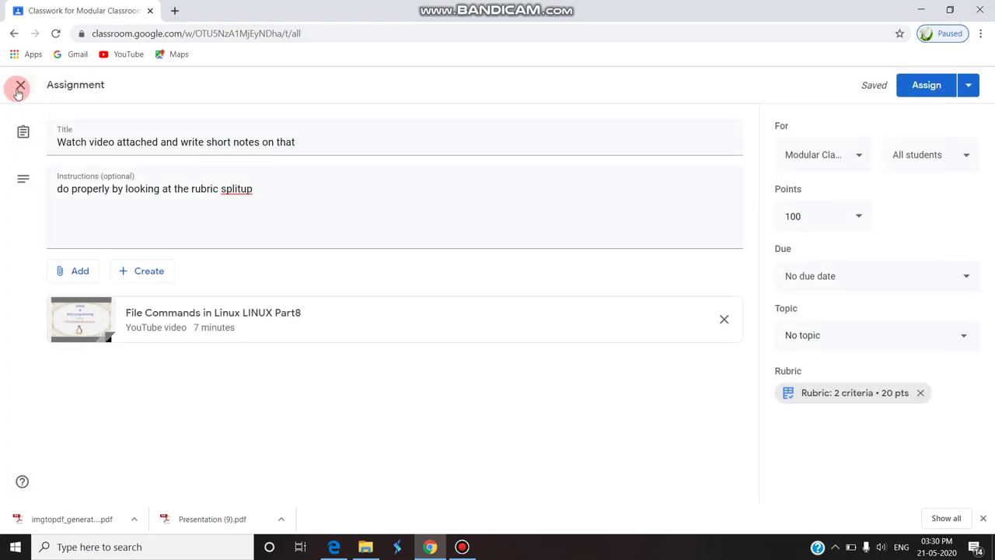
click(861, 211)
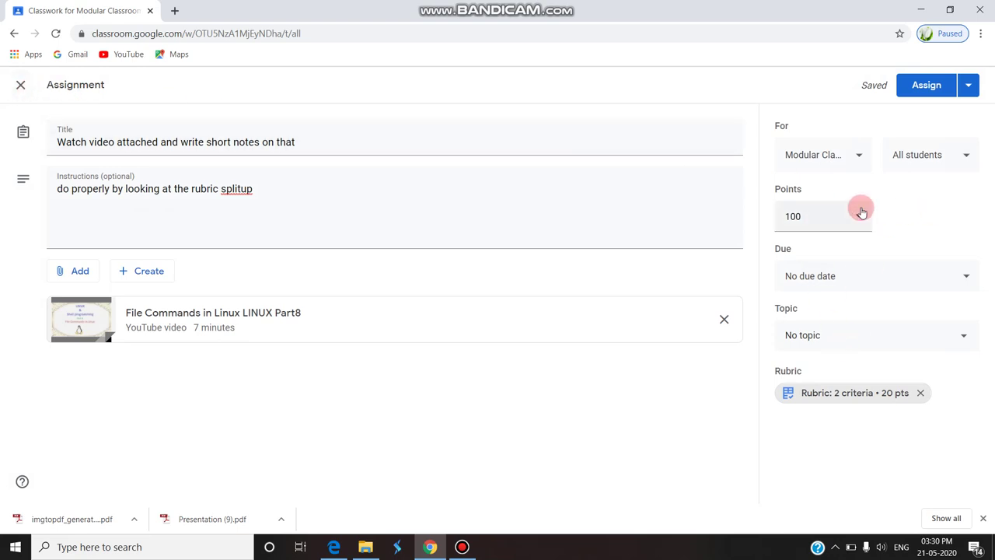
click(903, 83)
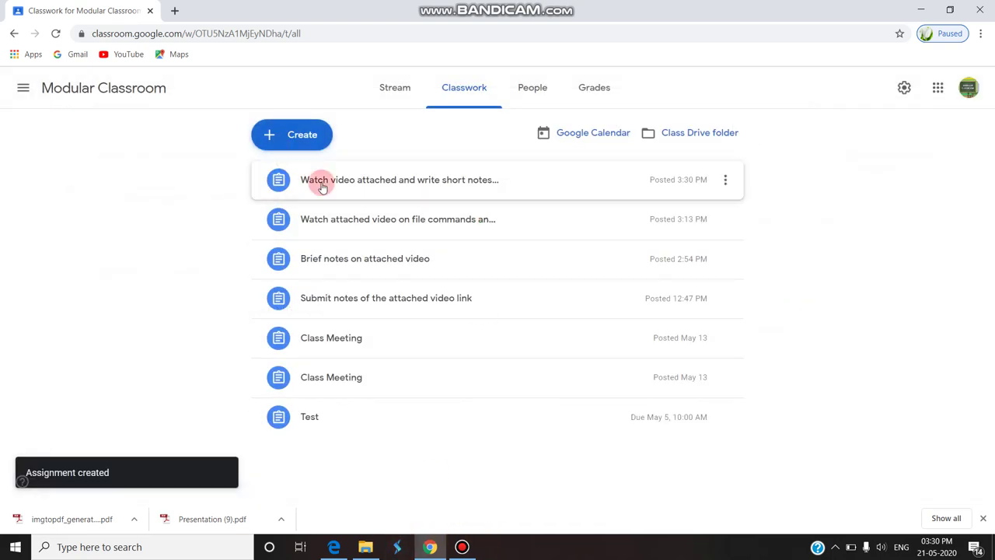
In the student's browser, open Modular Classroom's Classwork list.
click(333, 547)
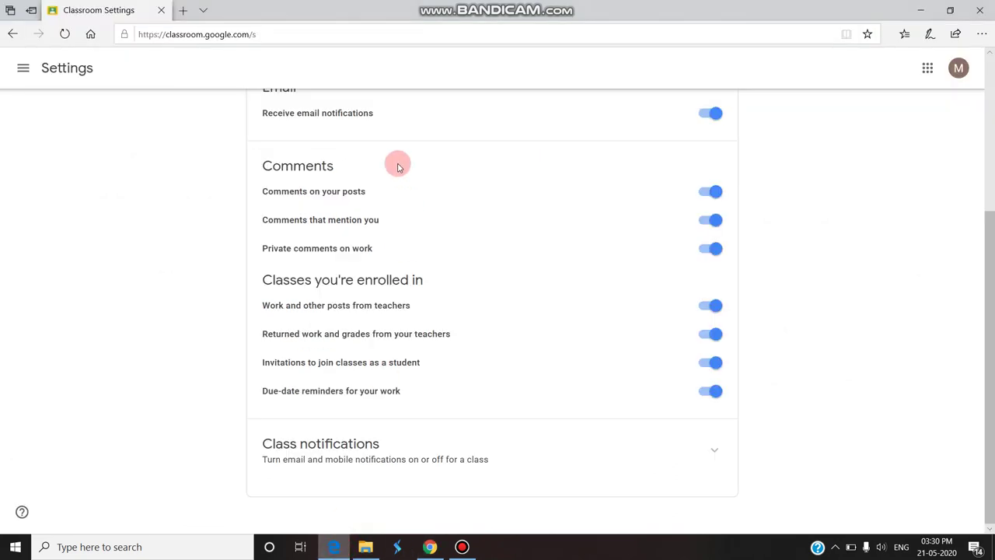
scroll(509, 424, up, 3)
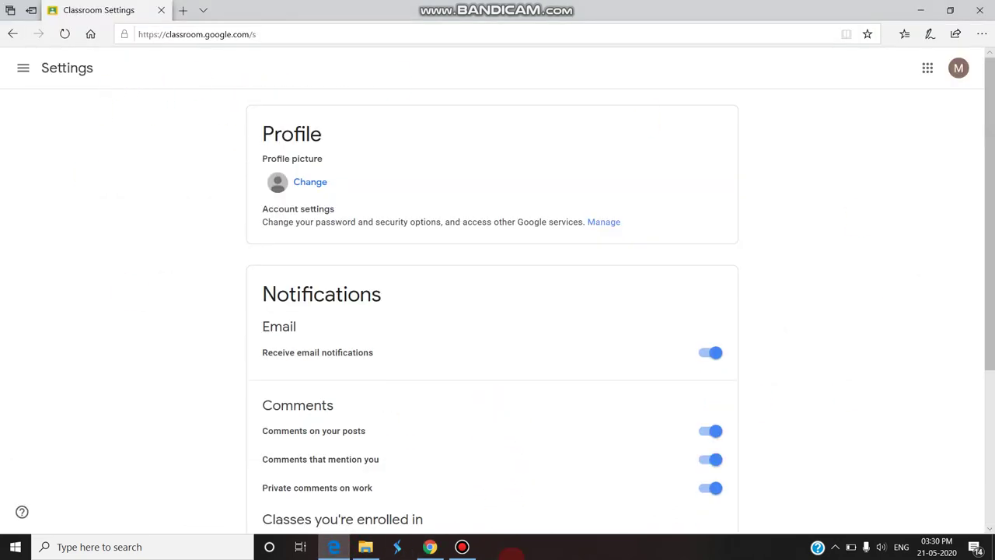
click(23, 68)
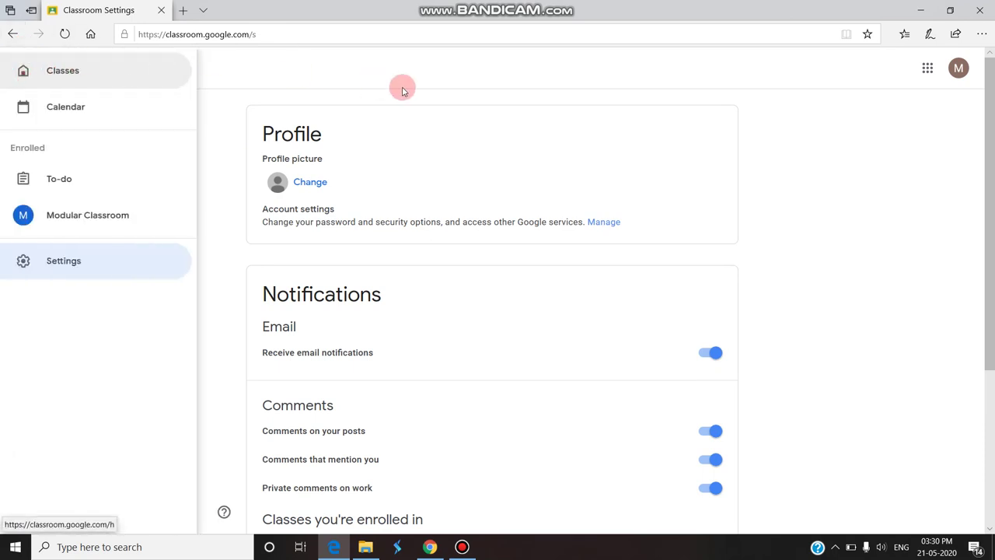
click(71, 218)
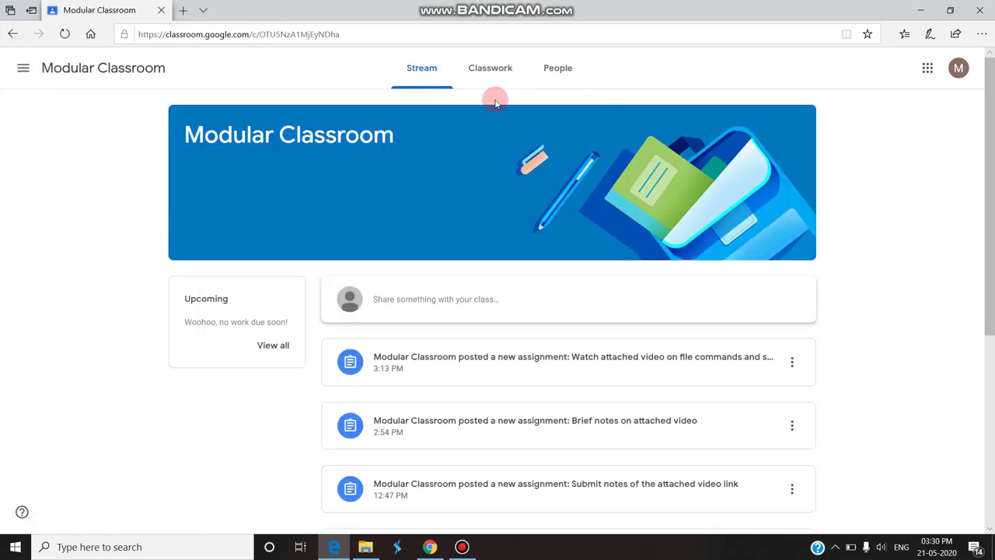
click(495, 70)
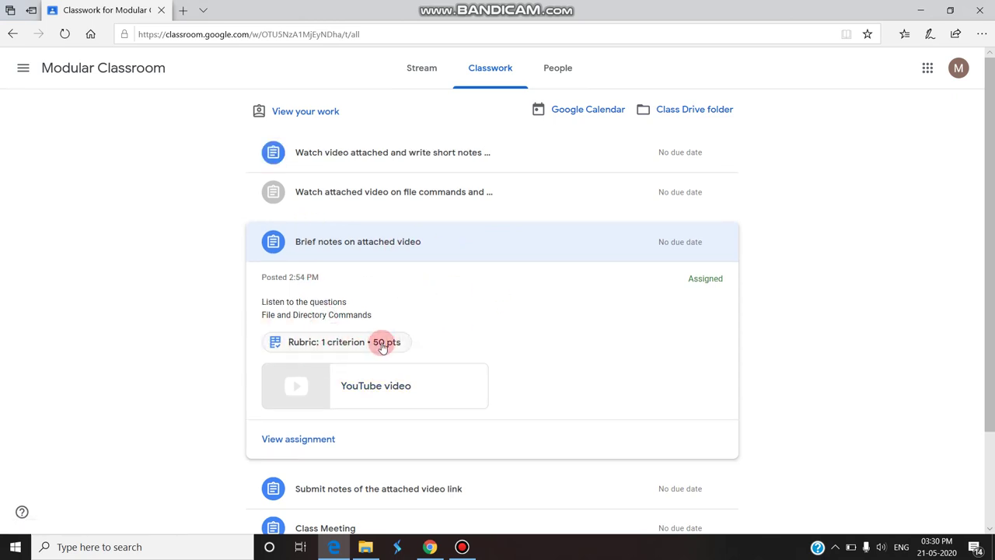
Expand the new short-notes assignment and preview its two 10-point rubric criteria.
click(432, 154)
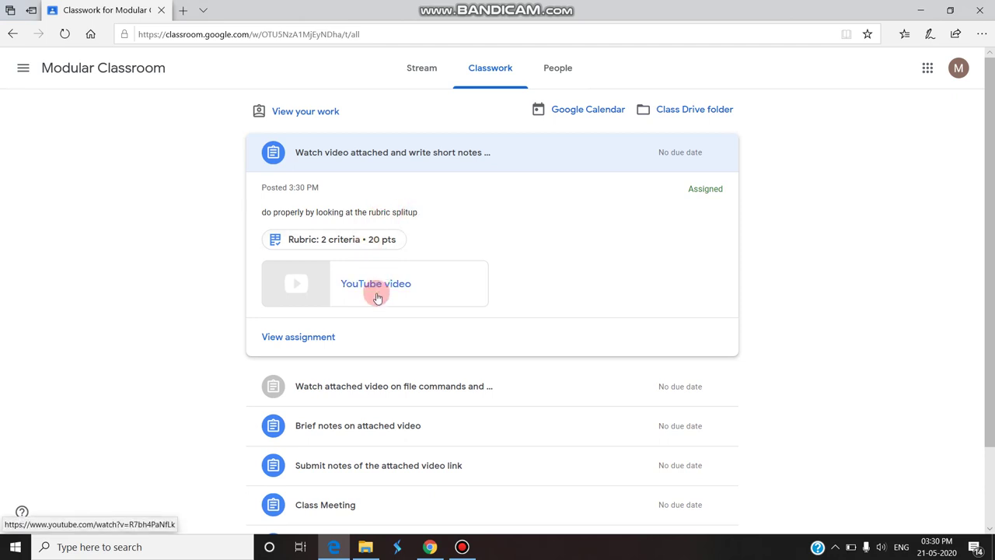
click(388, 243)
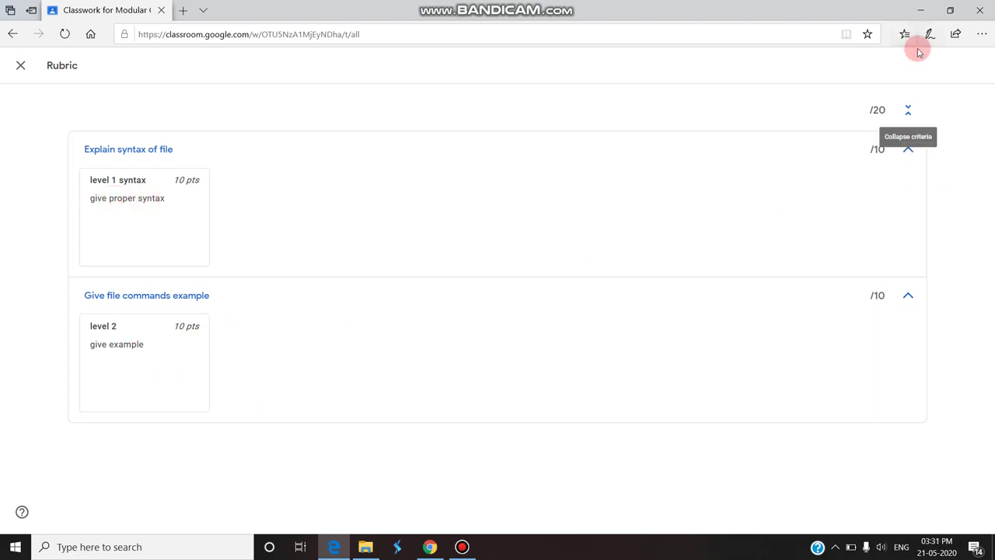
click(21, 67)
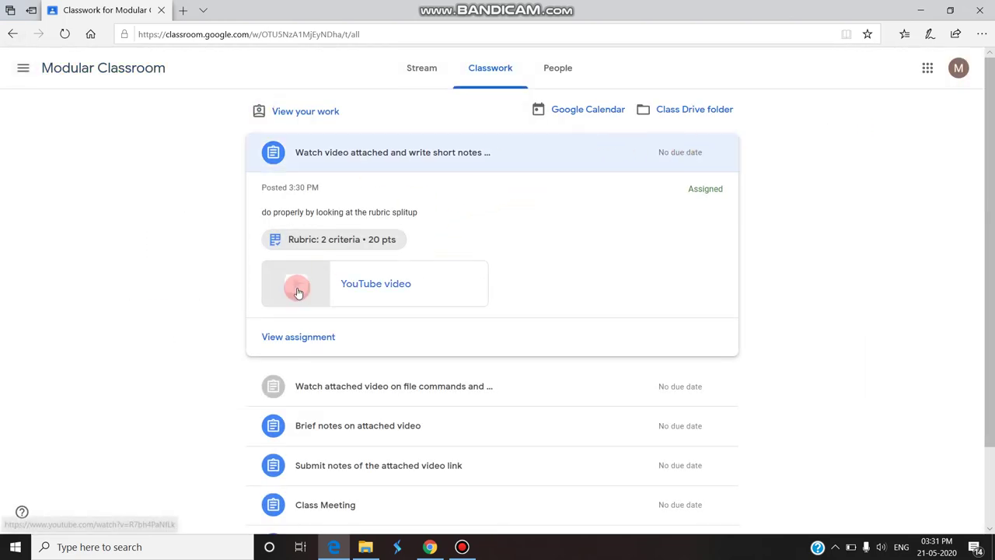
click(351, 249)
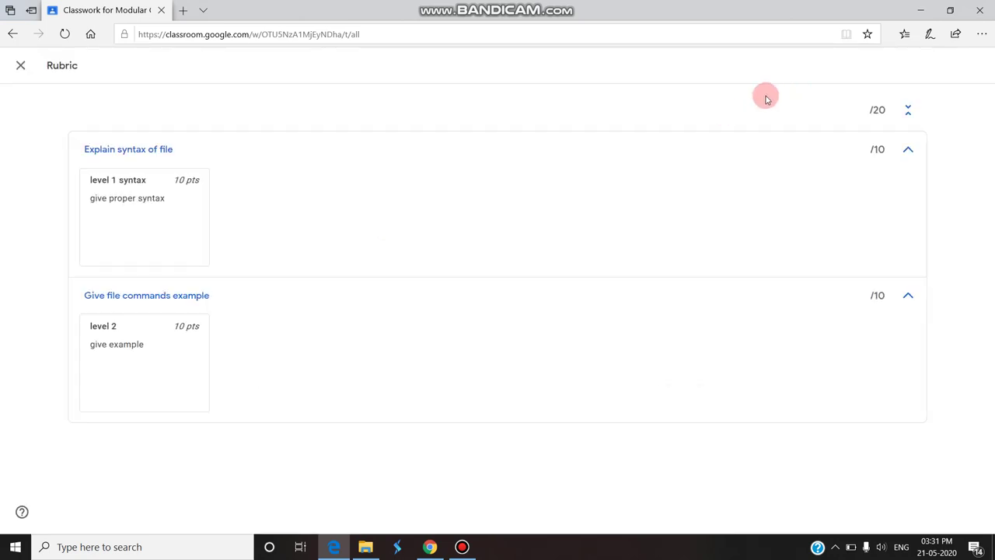
click(31, 69)
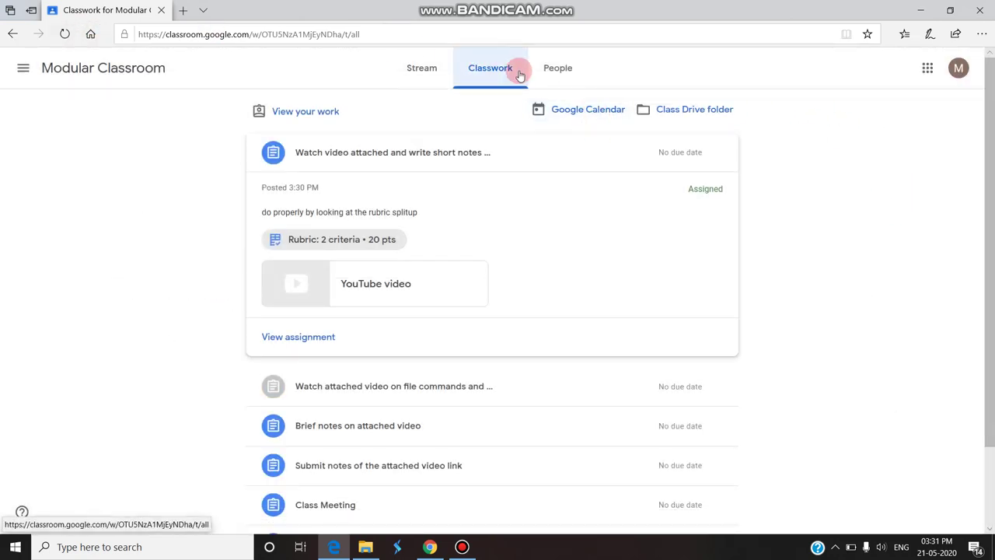
click(448, 152)
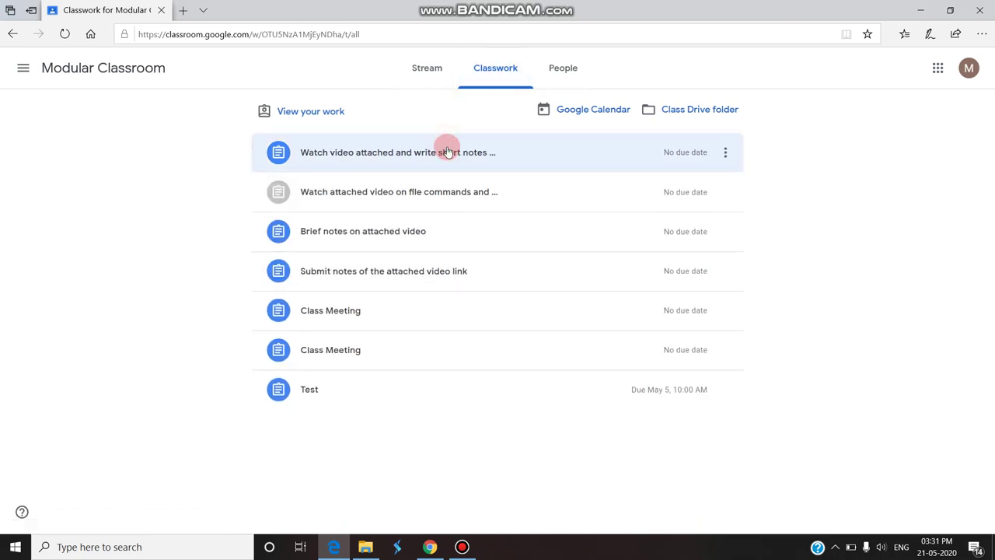
click(448, 151)
click(719, 155)
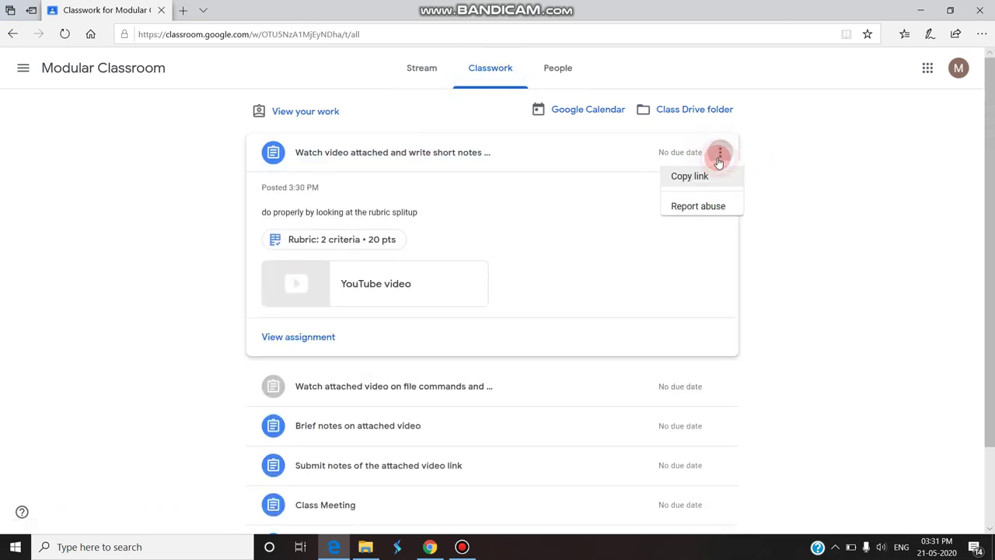
click(832, 205)
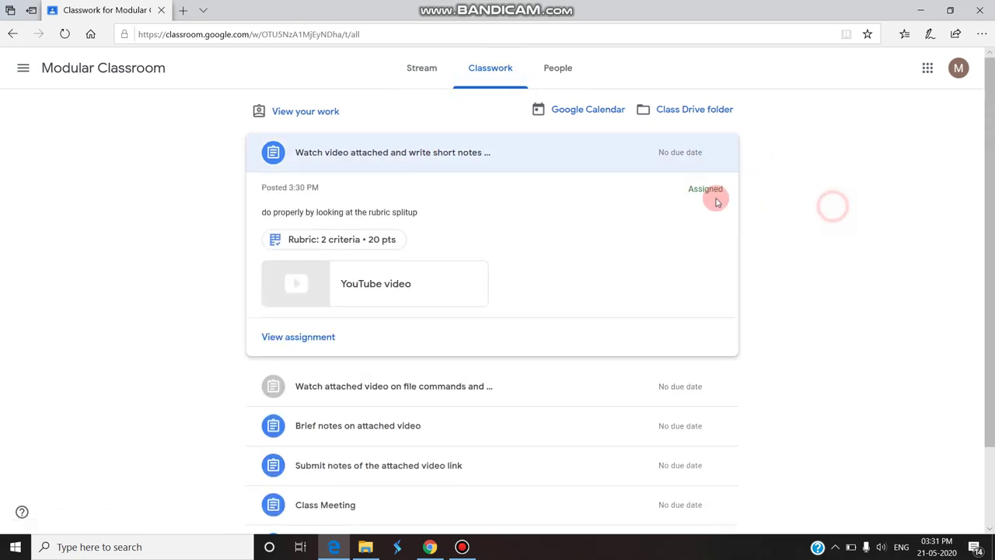
click(367, 159)
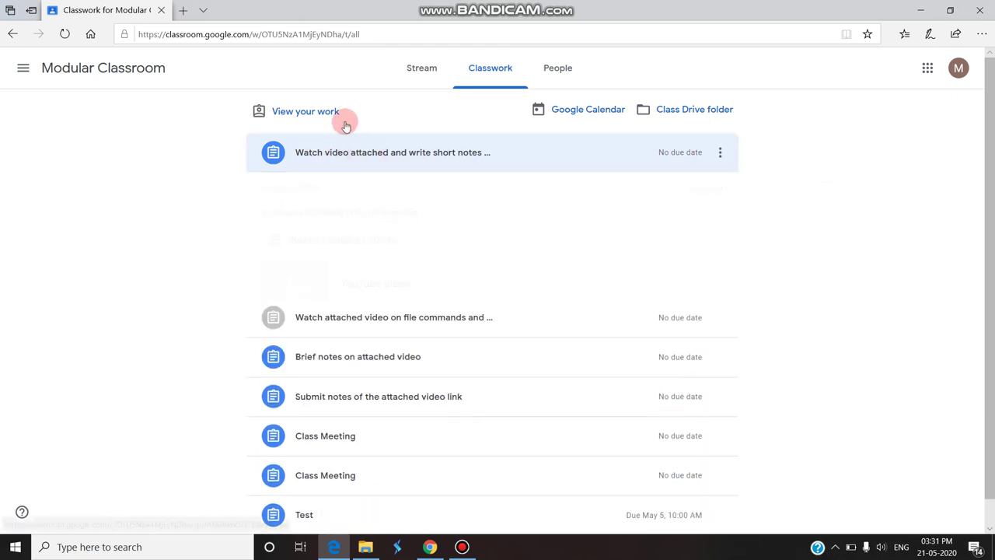
click(361, 161)
Open the full assignment page and choose to attach a file from the computer.
click(311, 342)
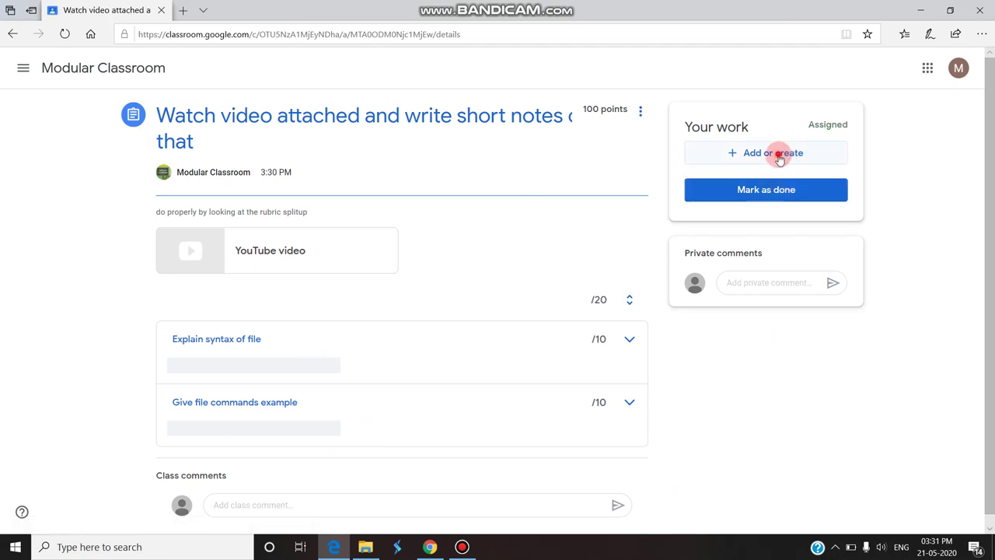
click(780, 155)
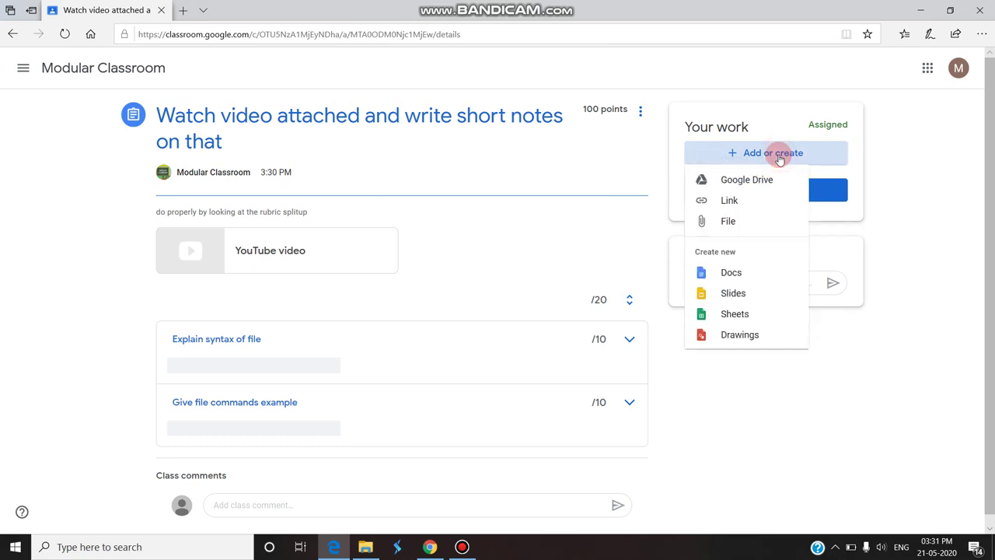
click(753, 228)
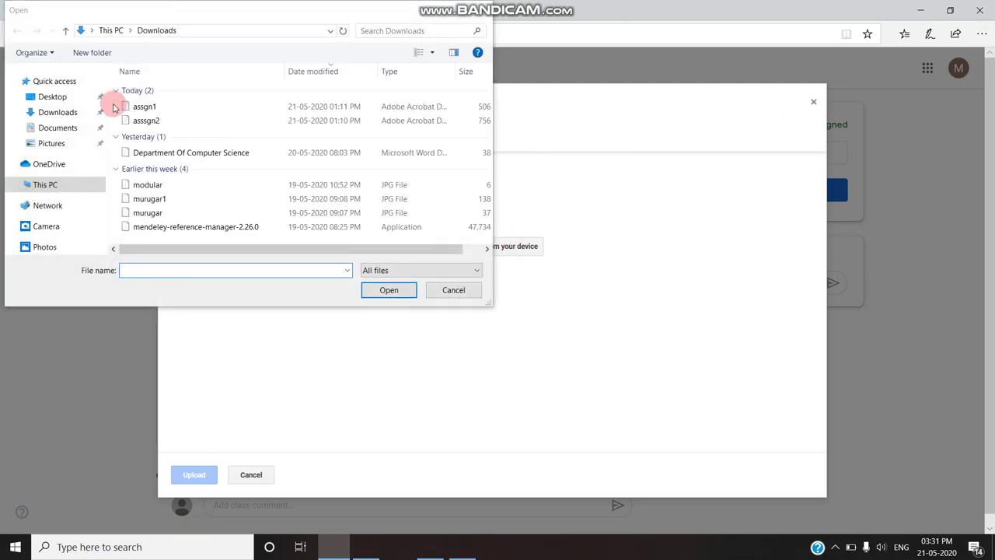
Upload assgn1.pdf from Downloads and turn it in as the student's work.
click(143, 112)
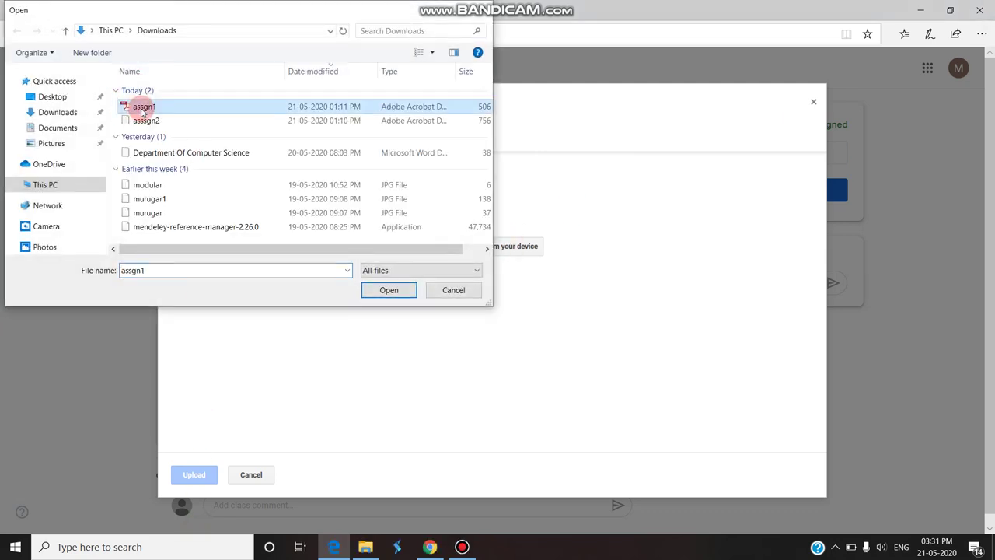
click(375, 294)
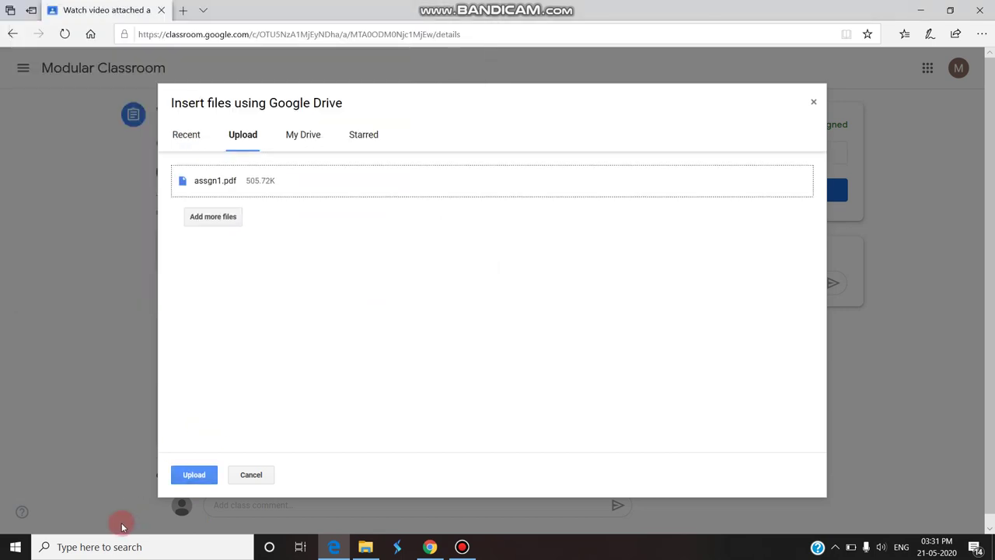
click(187, 471)
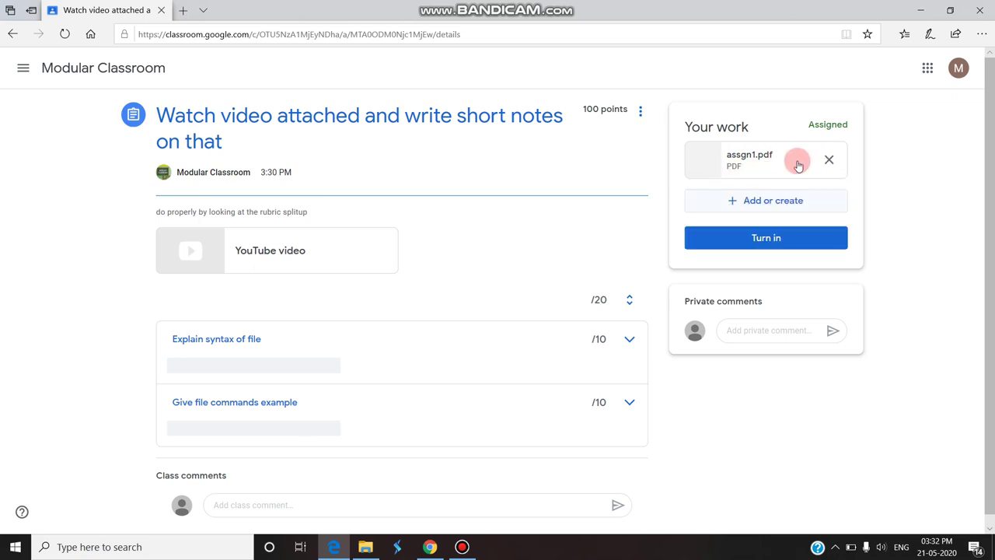
click(797, 233)
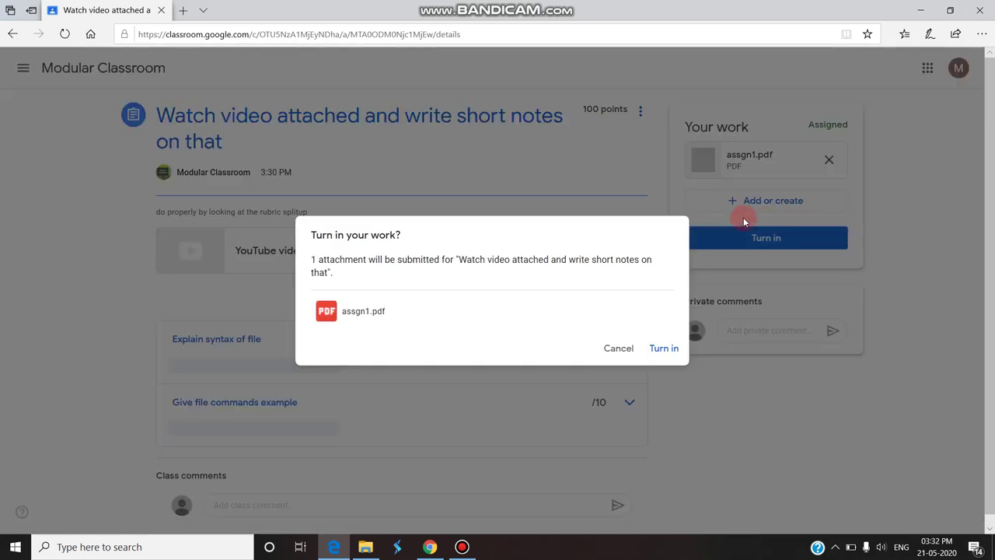
click(665, 348)
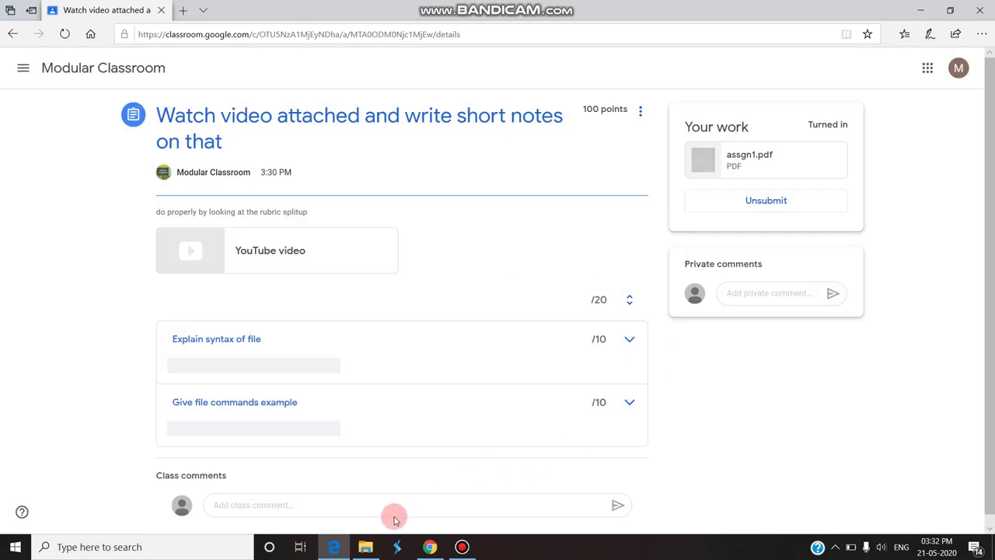
In the teacher's gradebook, filter the notes assignment to Turned in and open assgn1.pdf.
click(431, 546)
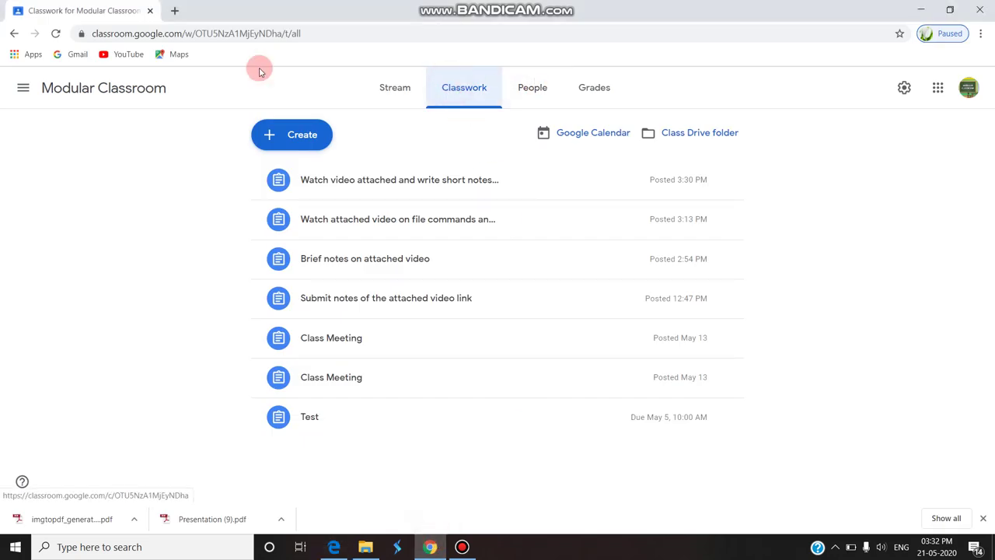
click(109, 87)
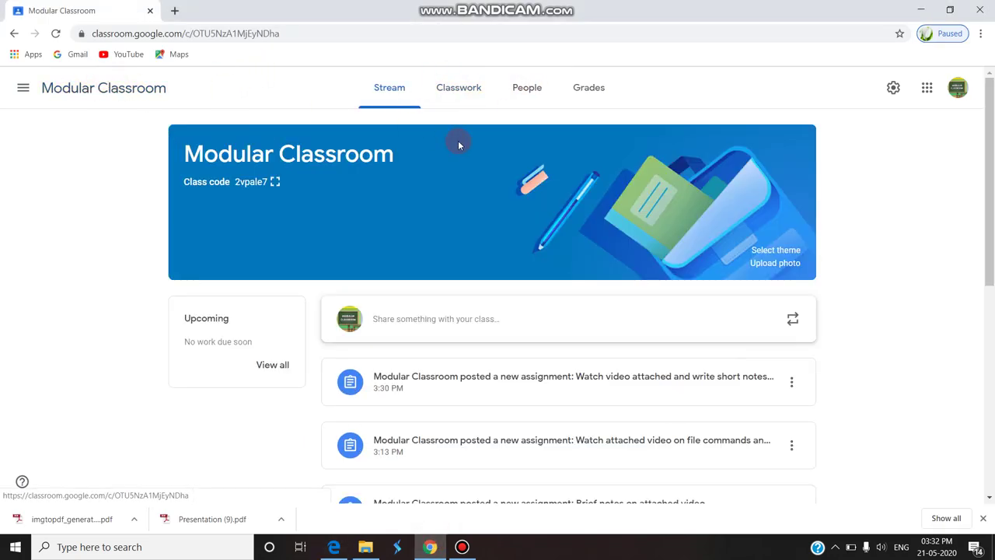
click(577, 90)
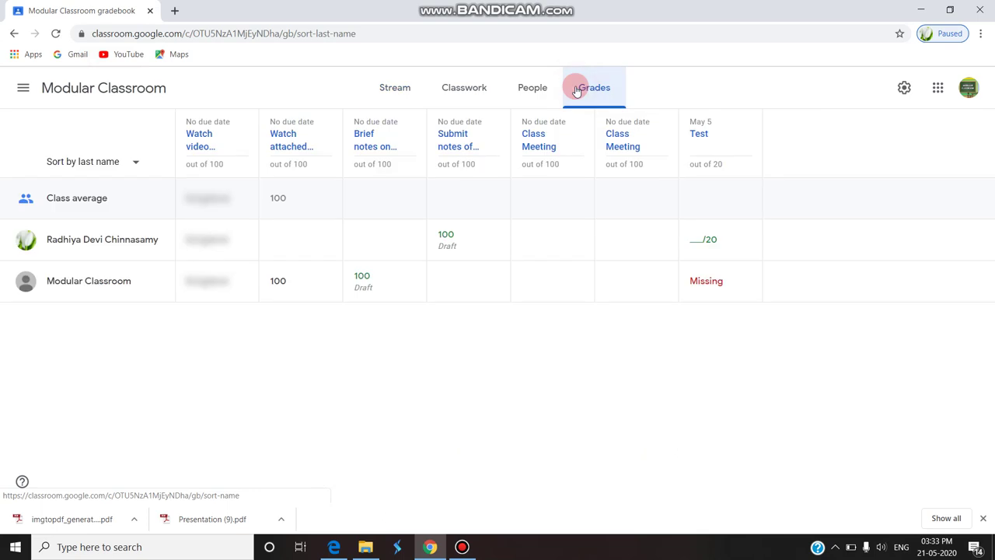
click(196, 142)
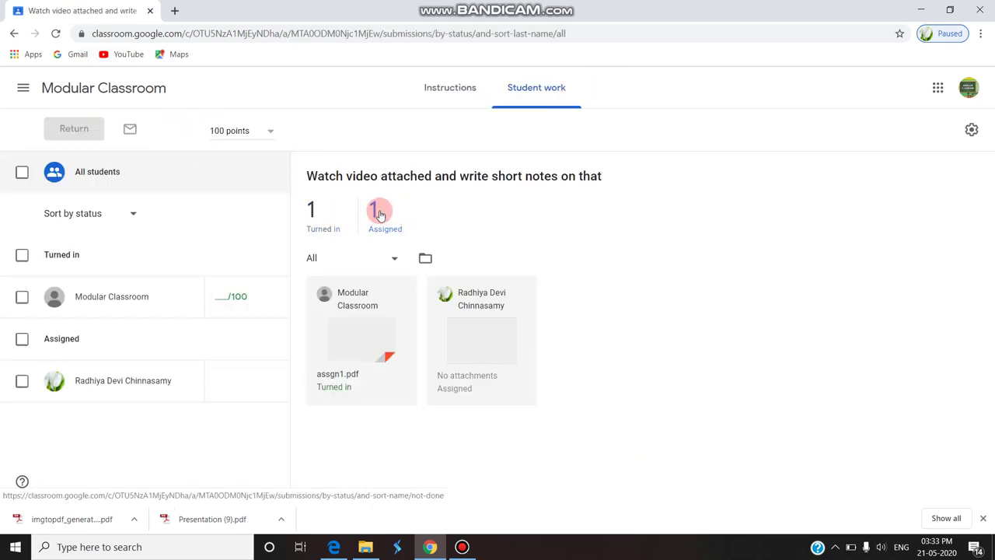
click(319, 218)
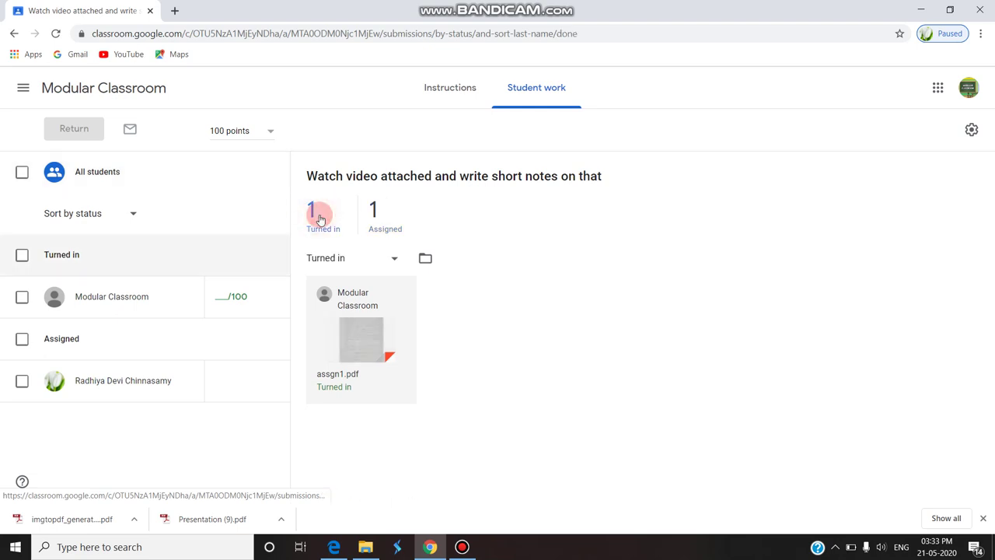
click(359, 343)
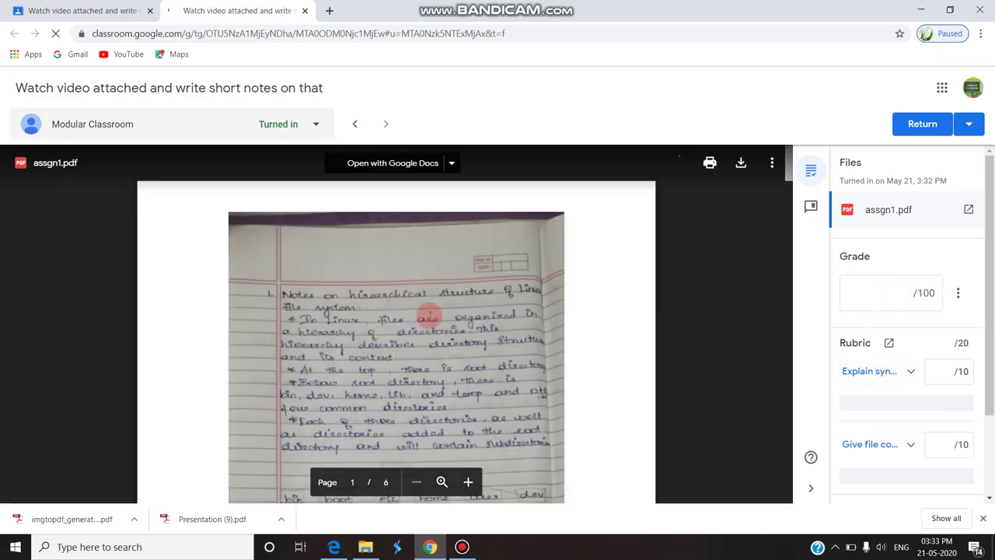
Score the first rubric criterion at 10 points.
scroll(435, 313, down, 3)
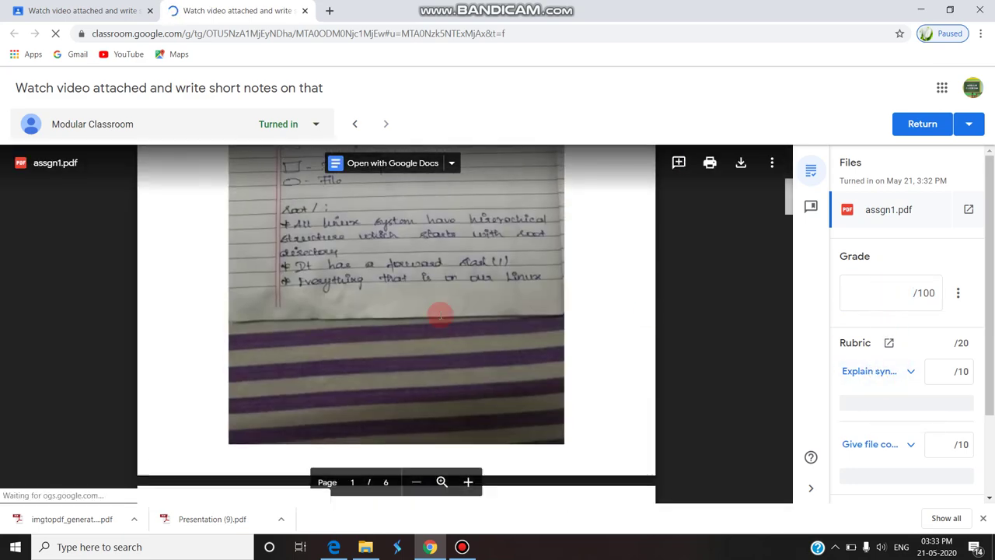
scroll(437, 313, up, 3)
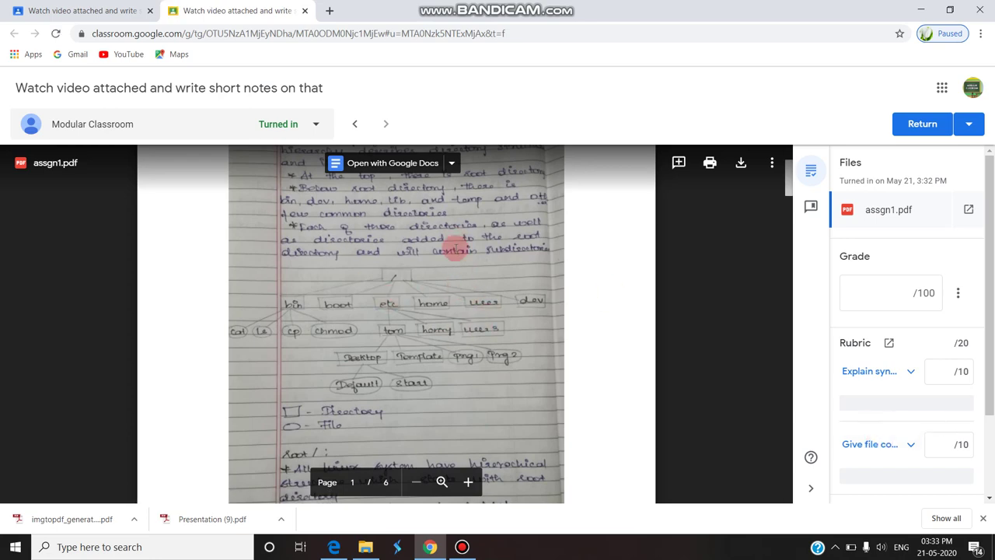
scroll(428, 261, down, 1)
scroll(427, 261, down, 8)
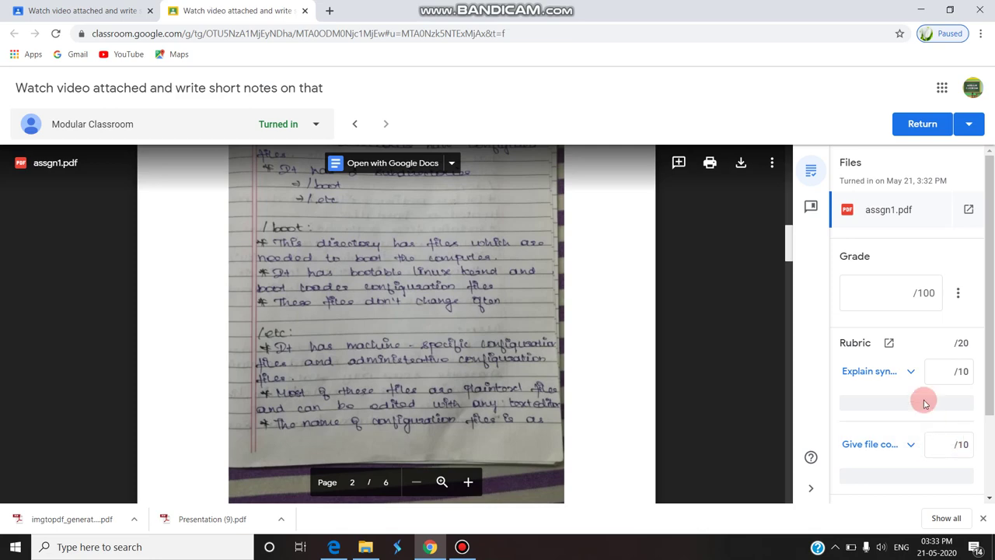
click(937, 371)
scroll(579, 320, down, 1)
scroll(437, 285, down, 10)
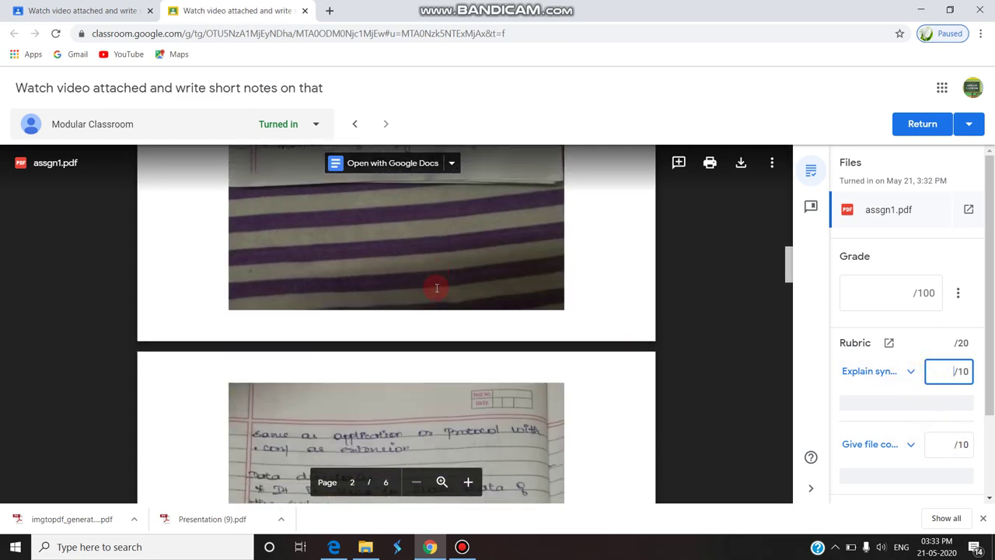
scroll(437, 285, down, 5)
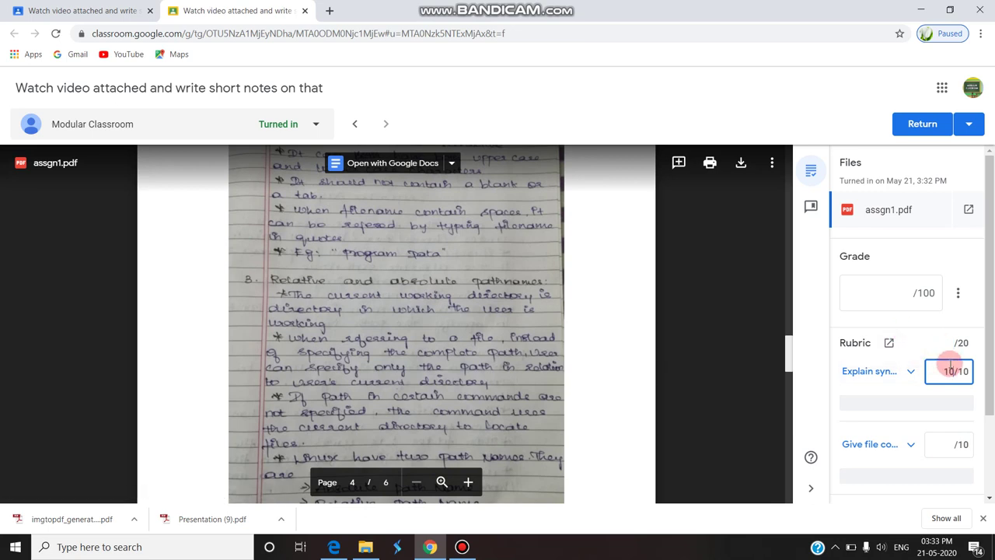
click(942, 350)
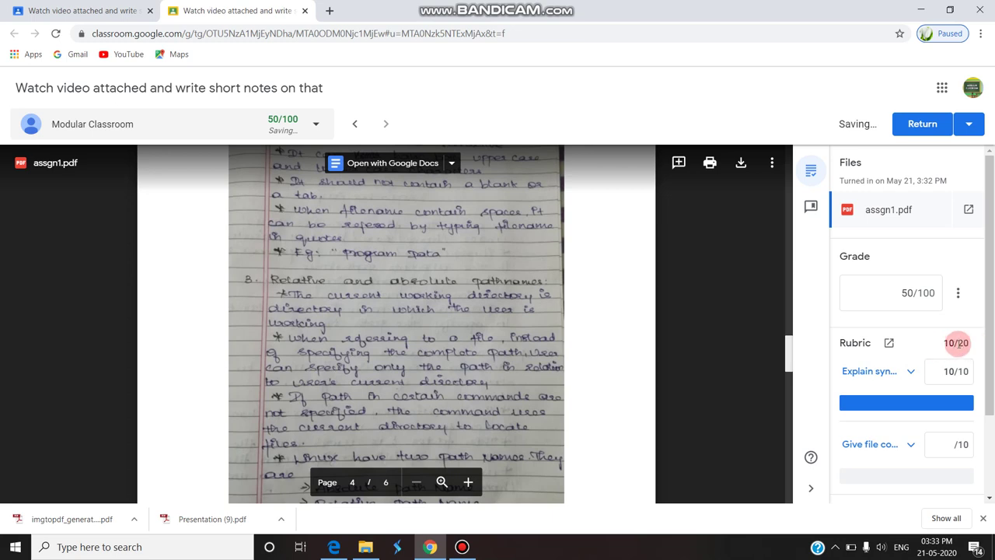
Give the second criterion full 10 points for a 20/20 rubric total, then return the work.
click(940, 441)
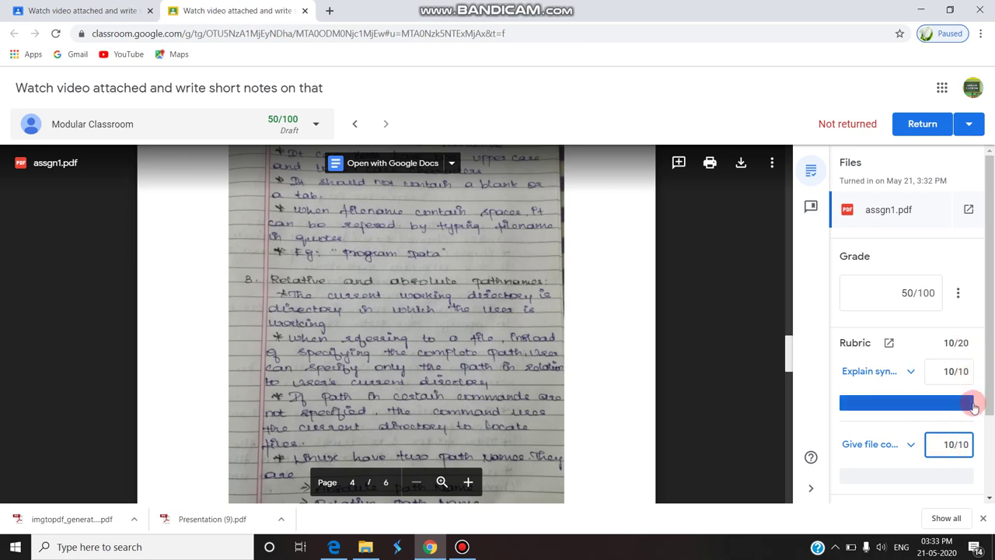
click(886, 426)
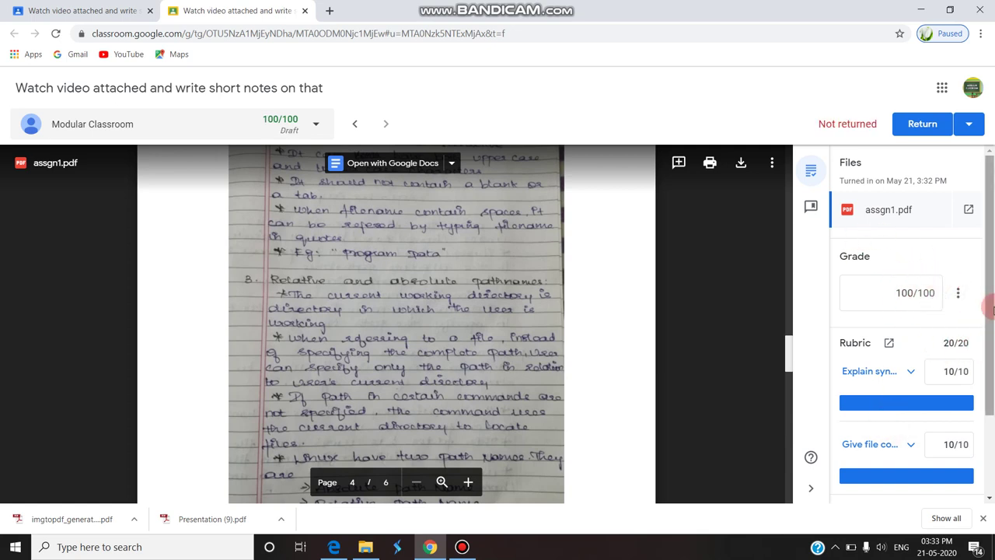
click(925, 128)
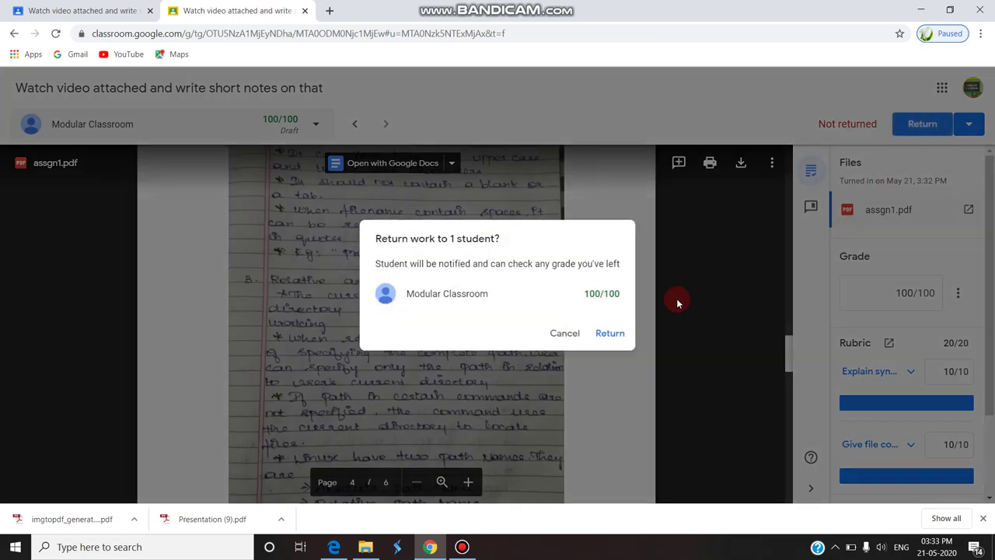
Confirm returning the 100/100 work, post the private comment 'Good', and check the first criterion's level.
click(613, 332)
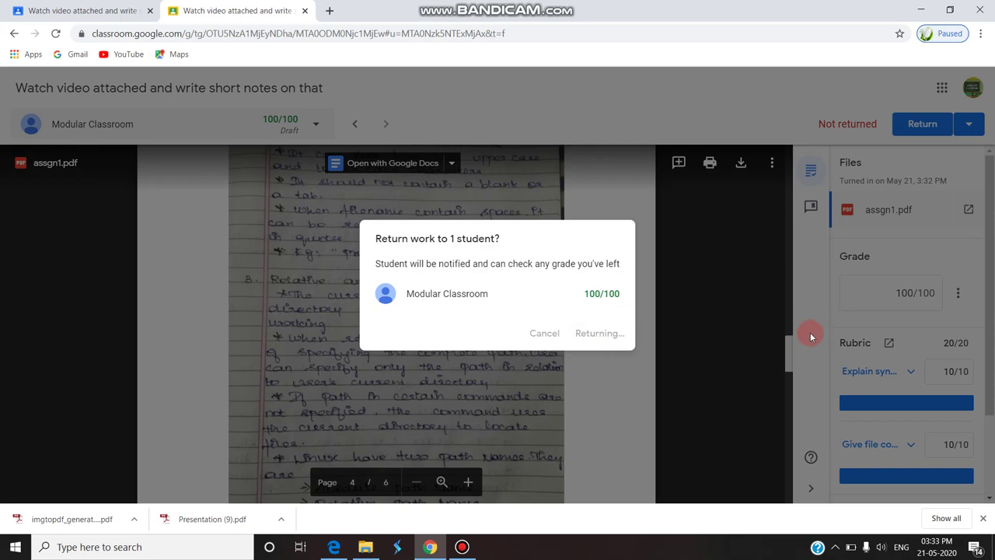
scroll(901, 349, down, 2)
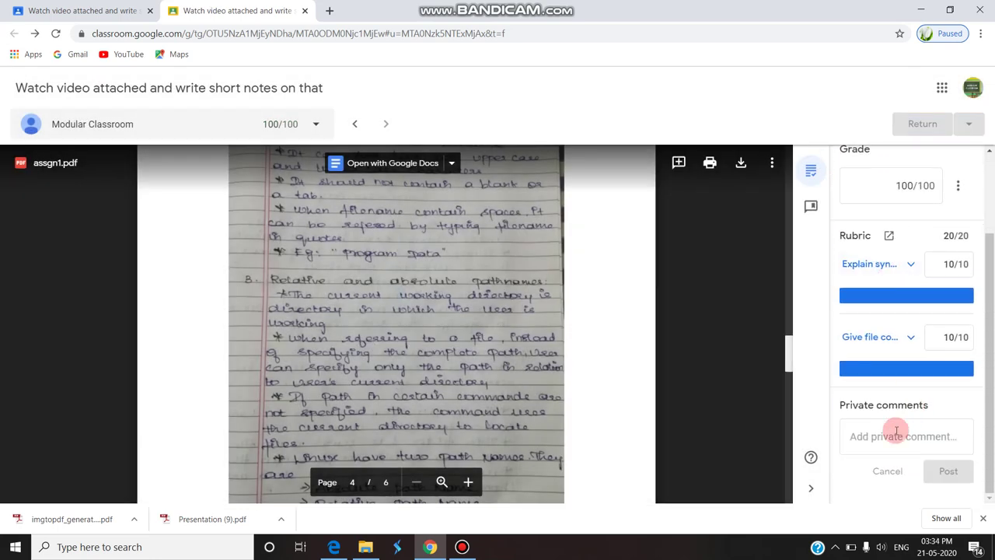
click(897, 432)
text(Goo)
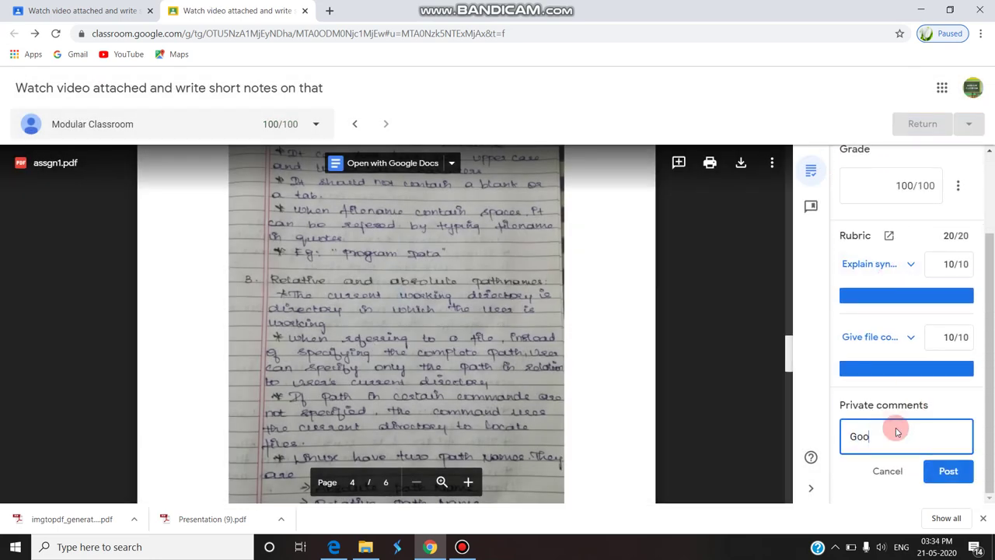
text(d)
click(952, 477)
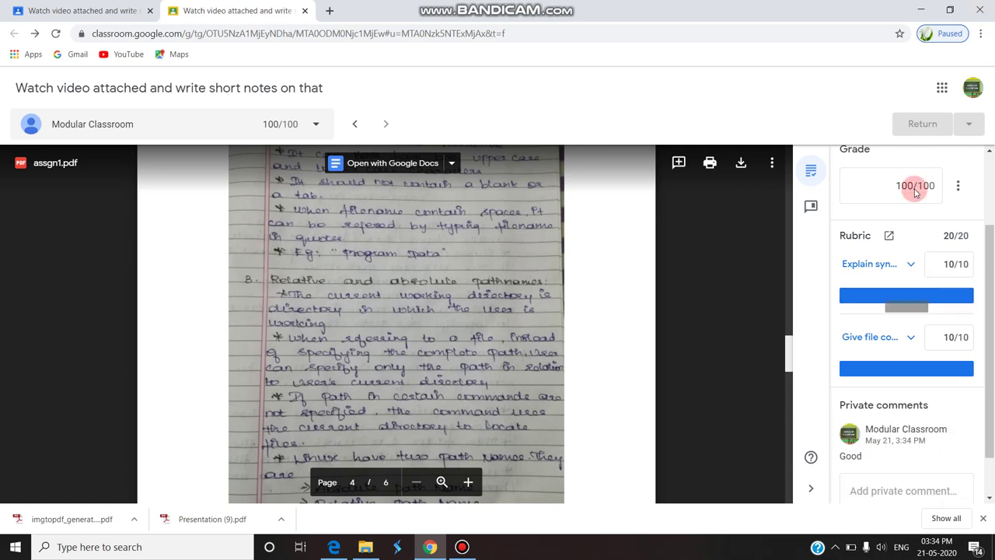
click(940, 91)
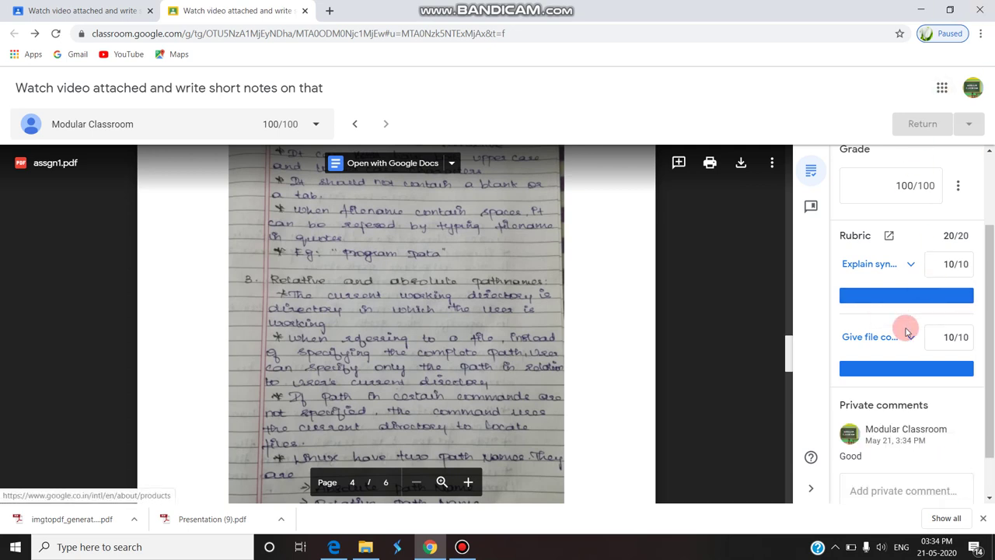
click(907, 297)
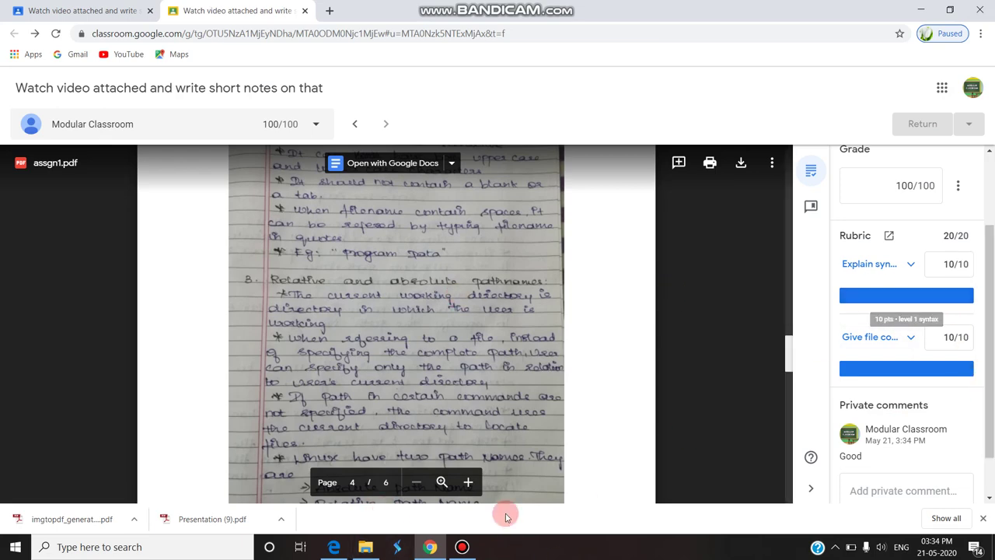
In the student's browser, open the class Classwork list and expand the notes assignment.
click(334, 546)
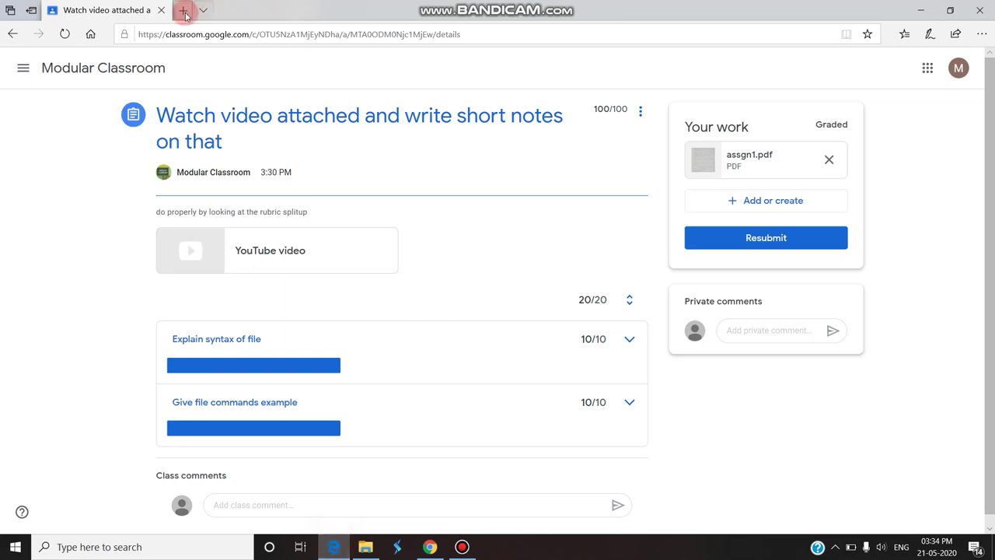
click(83, 70)
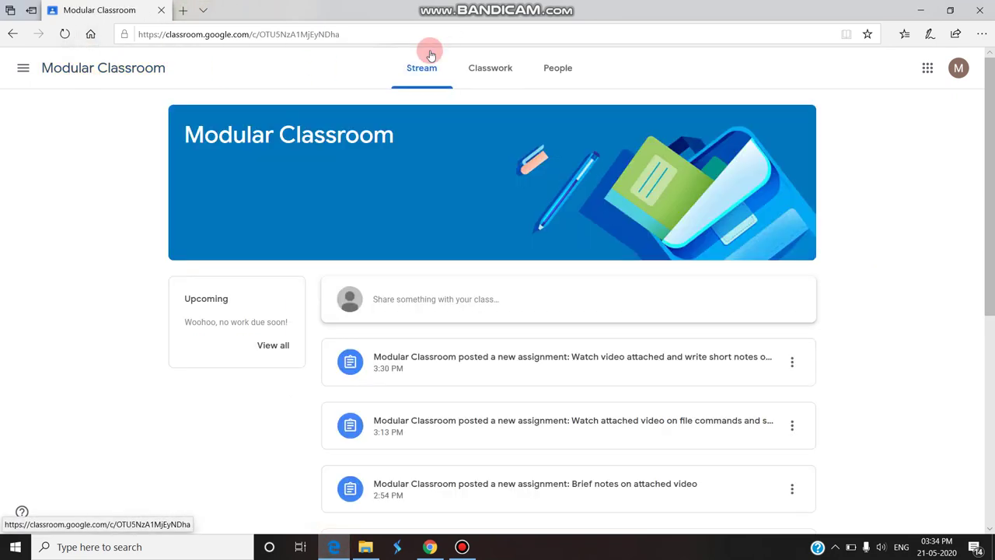
click(511, 70)
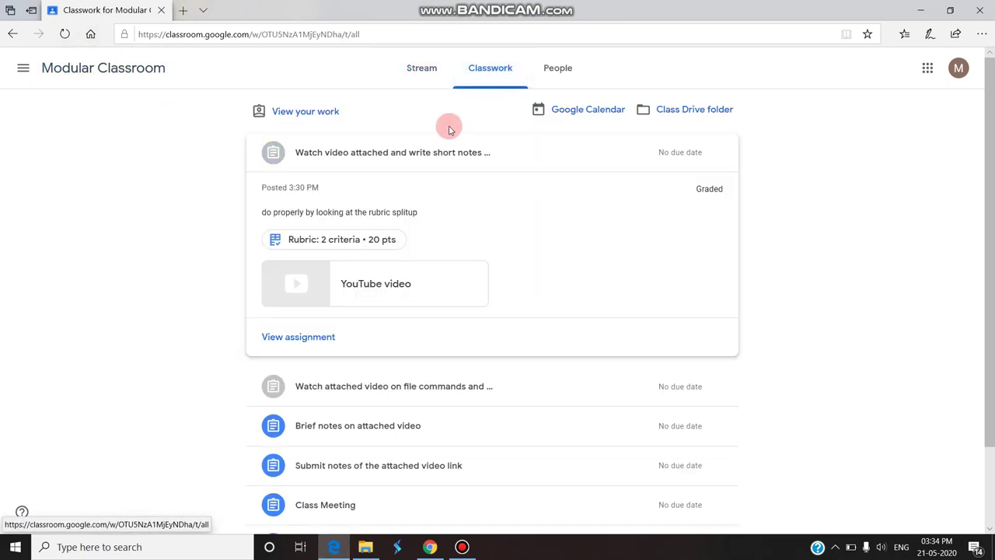
click(445, 153)
click(445, 152)
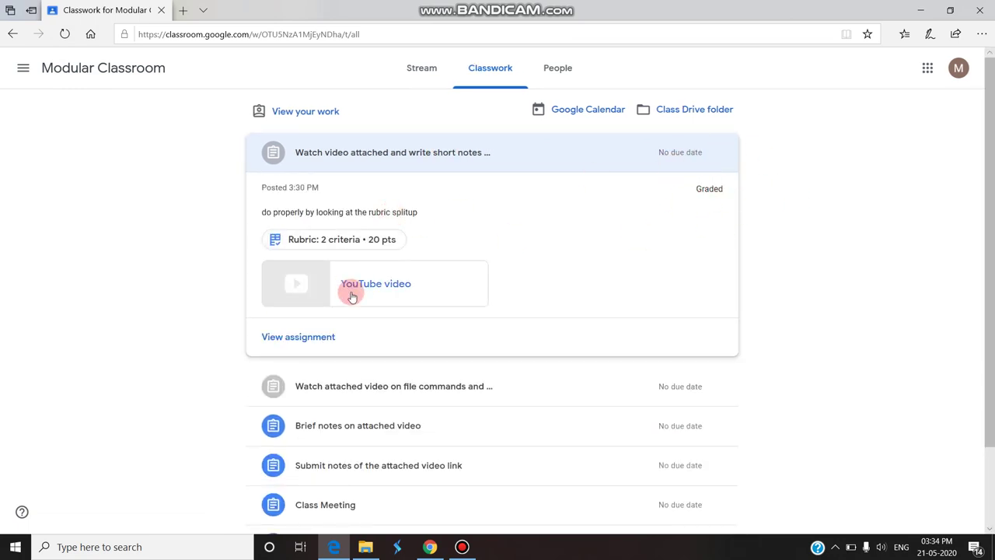
View the notes assignment page showing Graded 100/100, rubric 20/20 and the comment 'Good'.
click(318, 337)
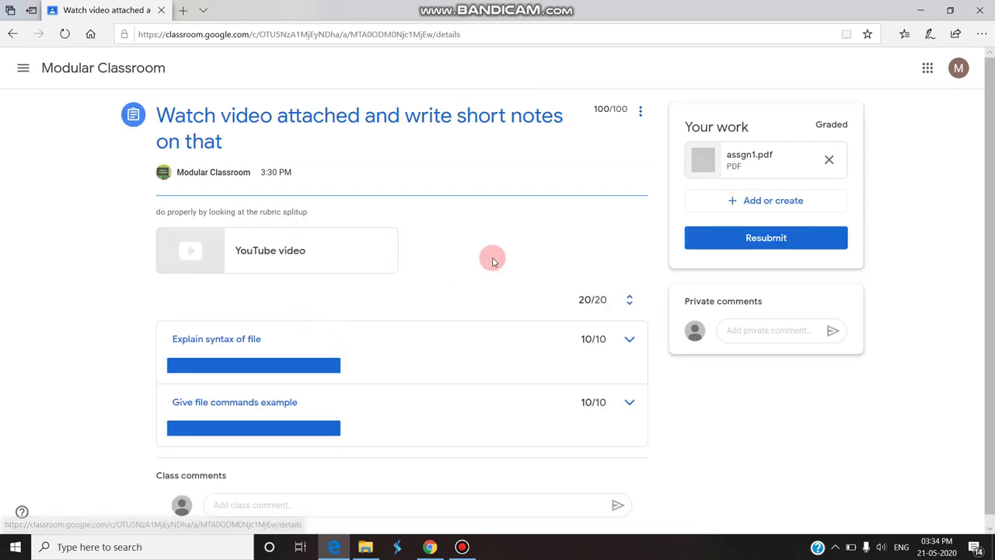
scroll(591, 288, down, 1)
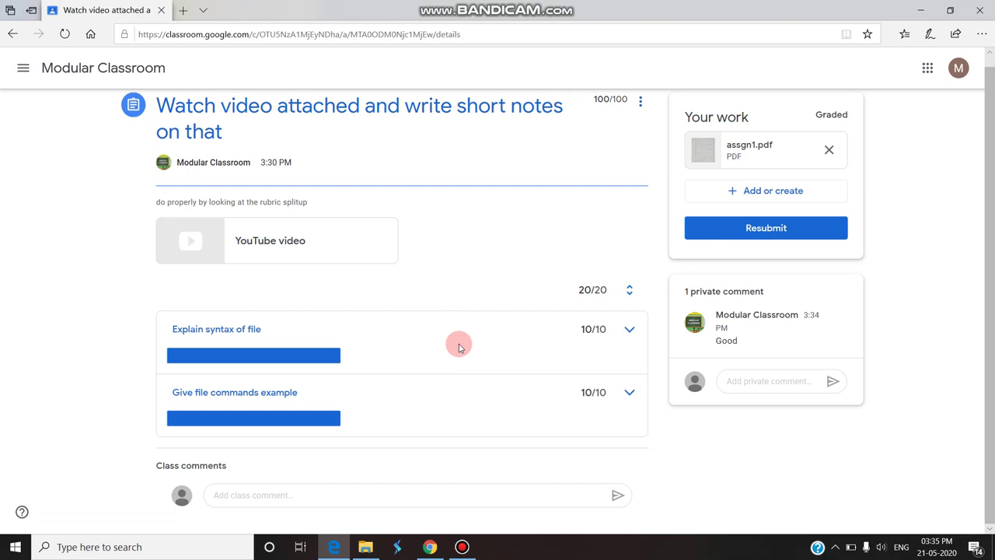
mouse_move(475, 551)
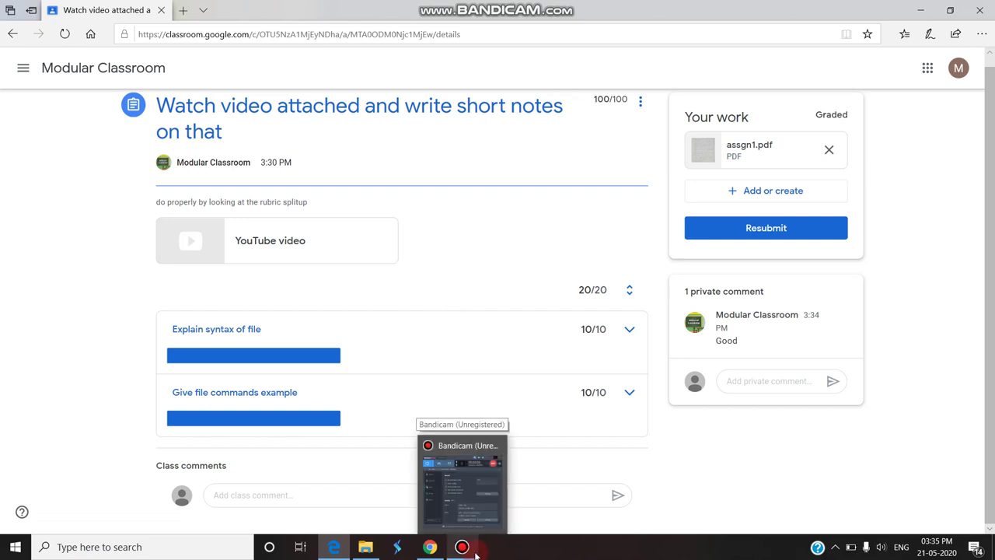